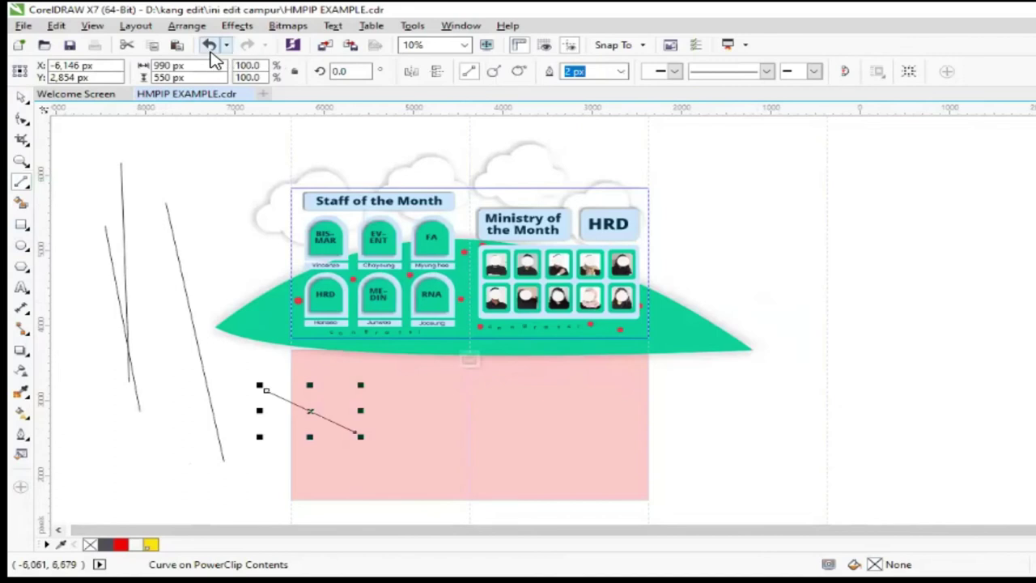
Undo the straight practice lines drawn around the artwork.
{"action": "left_click", "coordinate": [209, 49]}
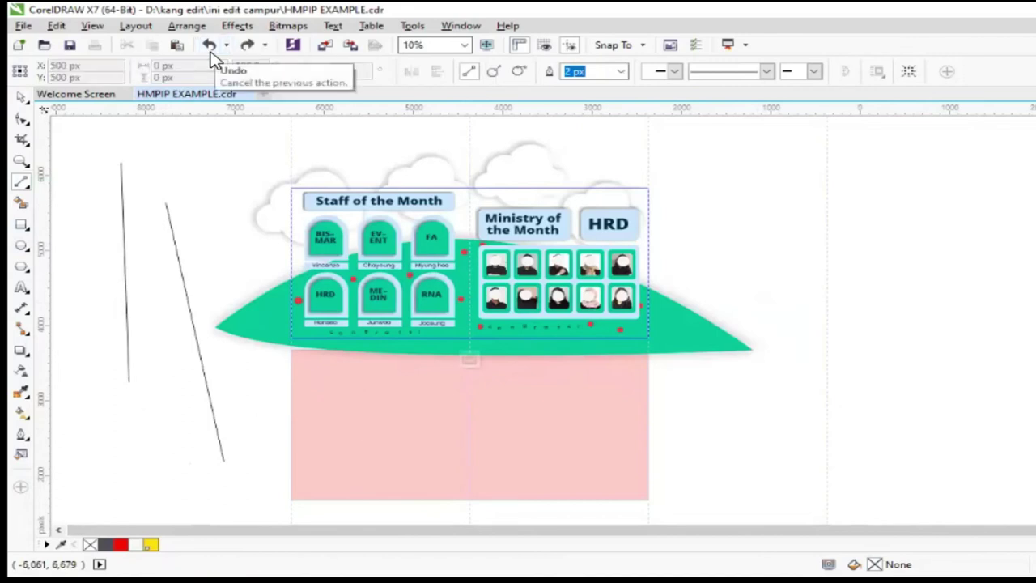
{"action": "left_click", "coordinate": [210, 49]}
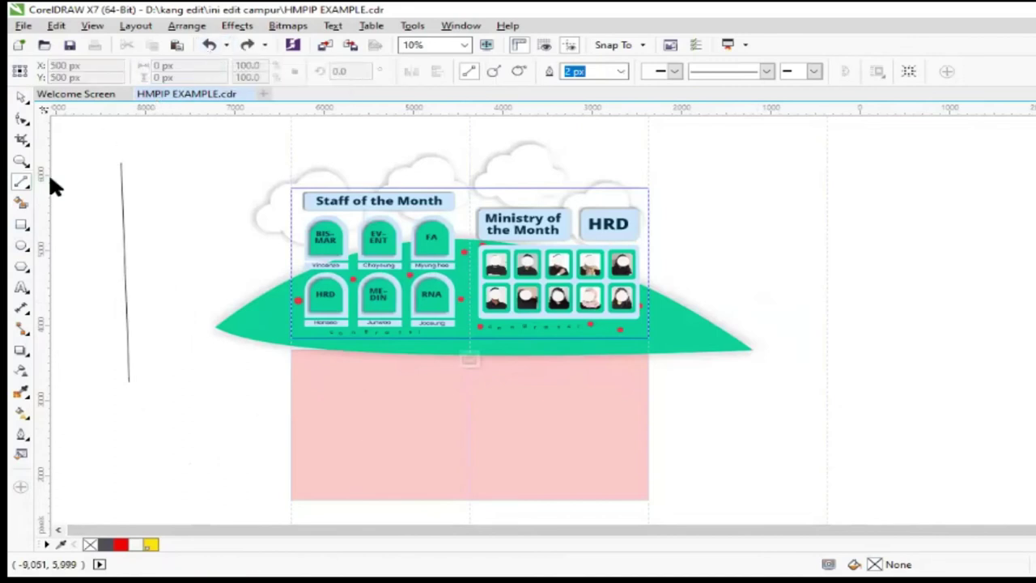
{"action": "left_click", "coordinate": [208, 49]}
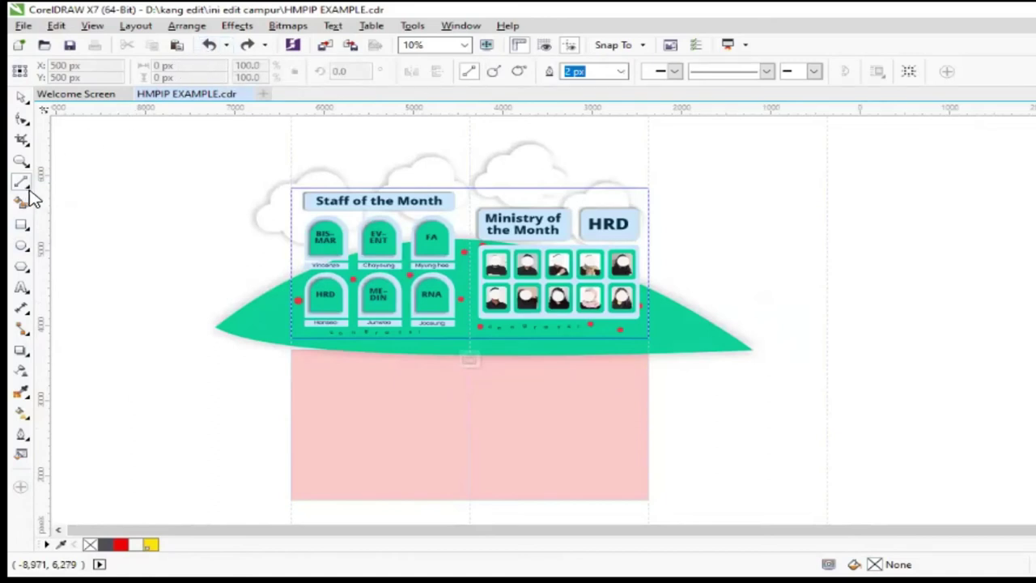
Draw a closed leaf shape about 7,090 px wide and 1,551 px high from two 3-Point Curves below the green hill.
{"action": "left_click", "coordinate": [27, 190]}
{"action": "left_click", "coordinate": [133, 298]}
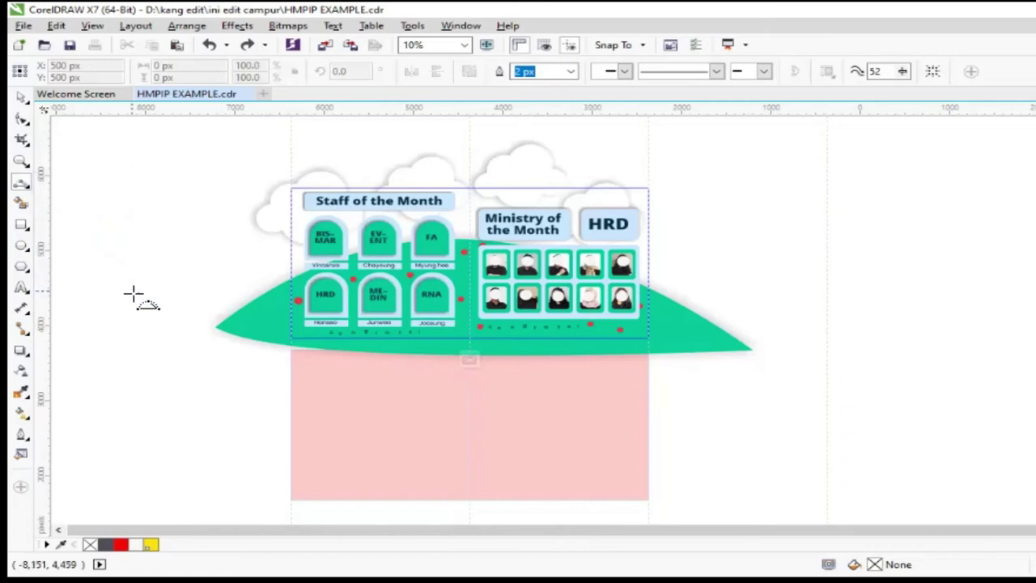
{"action": "left_click_drag", "start_coordinate": [136, 368], "coordinate": [768, 421]}
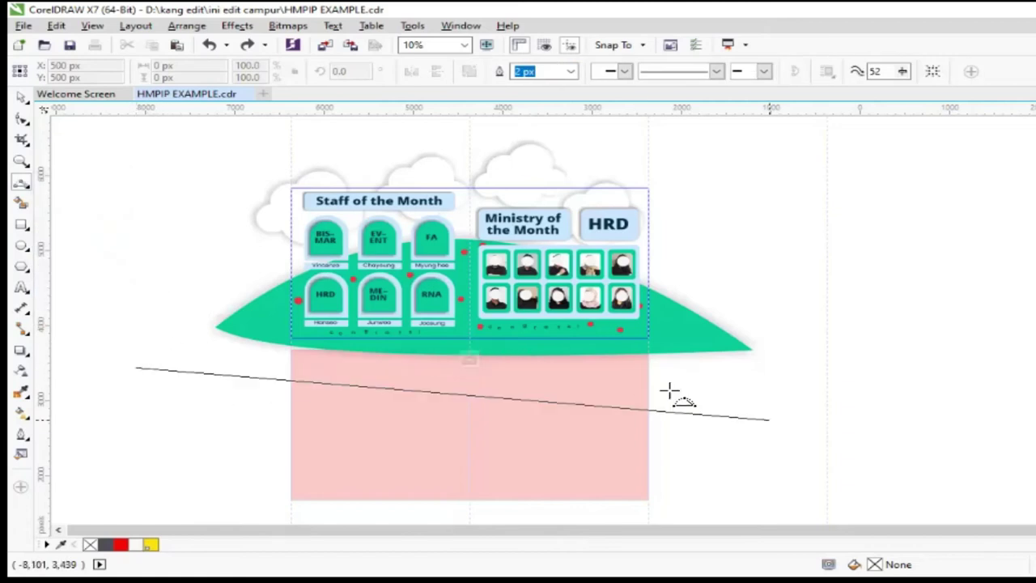
{"action": "left_click", "coordinate": [384, 476]}
{"action": "left_click_drag", "start_coordinate": [138, 368], "coordinate": [769, 421]}
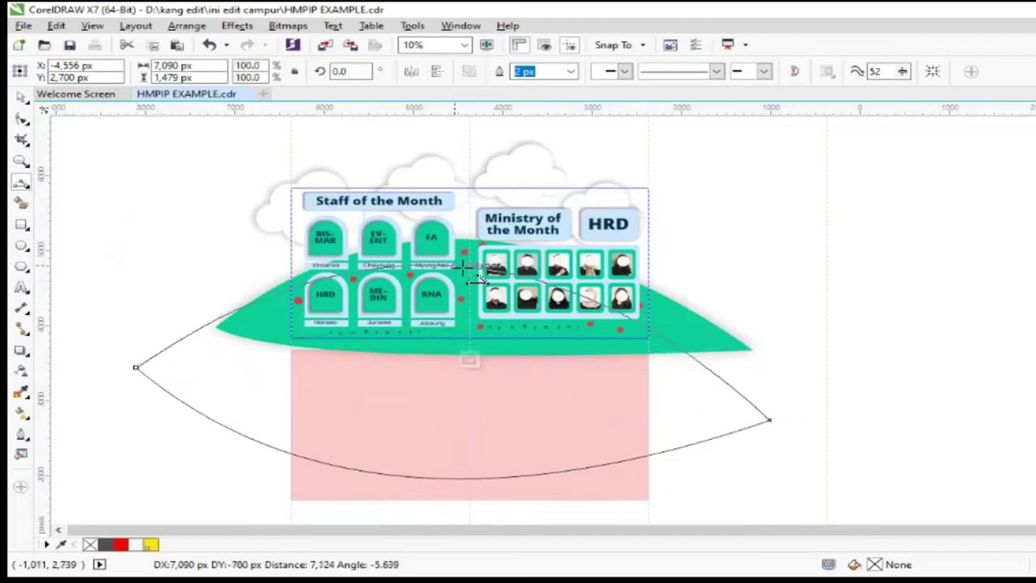
{"action": "left_click", "coordinate": [320, 499]}
{"action": "left_click", "coordinate": [475, 370]}
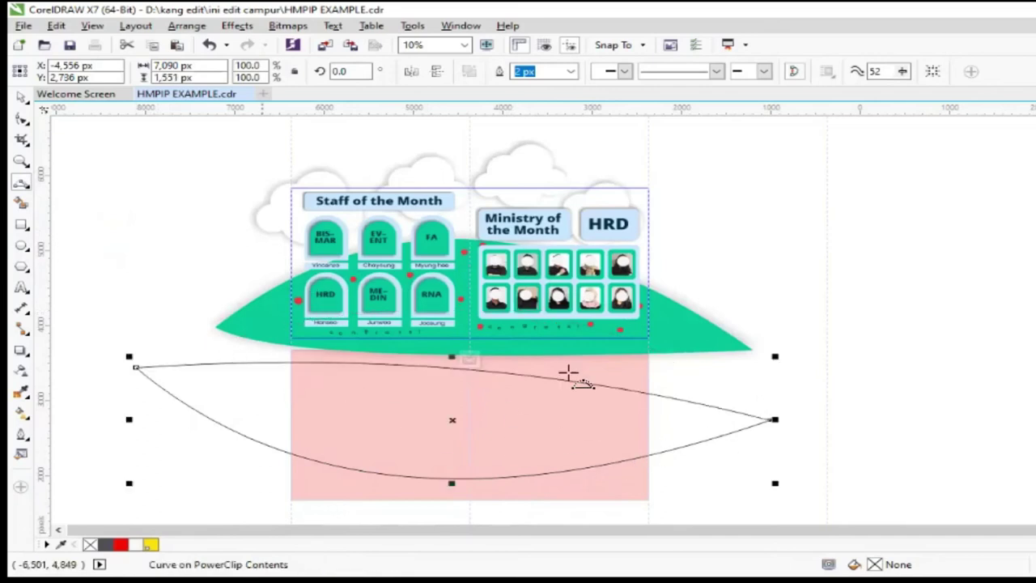
Undo the leaf shape's upper curve and redraw its upper edge as two connected arcs with the 3-Point Curve tool.
{"action": "left_click", "coordinate": [150, 544]}
{"action": "key", "text": "ctrl+z"}
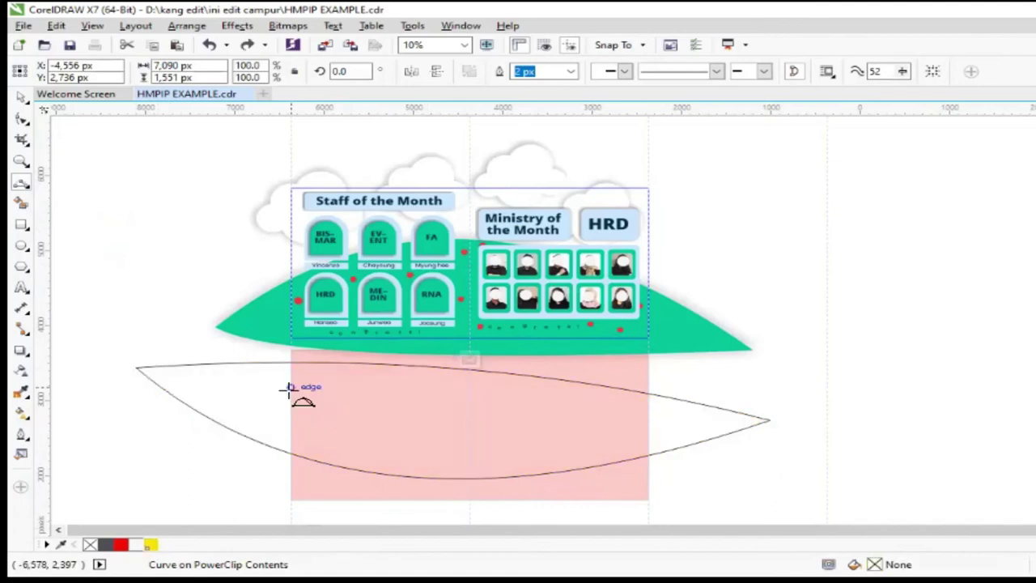
{"action": "key", "text": "ctrl+z"}
{"action": "left_click_drag", "start_coordinate": [769, 420], "coordinate": [659, 409]}
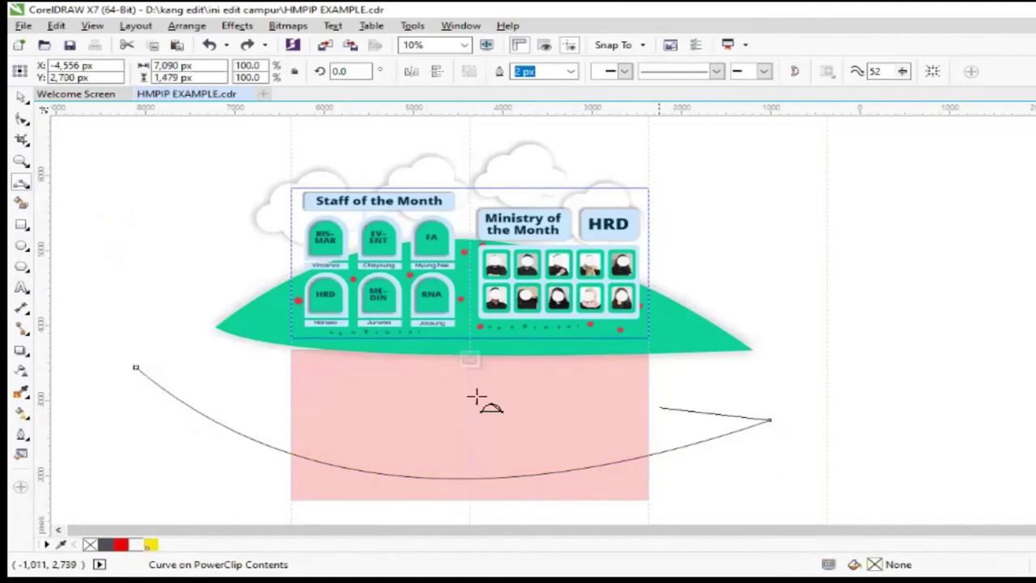
{"action": "left_click", "coordinate": [636, 432]}
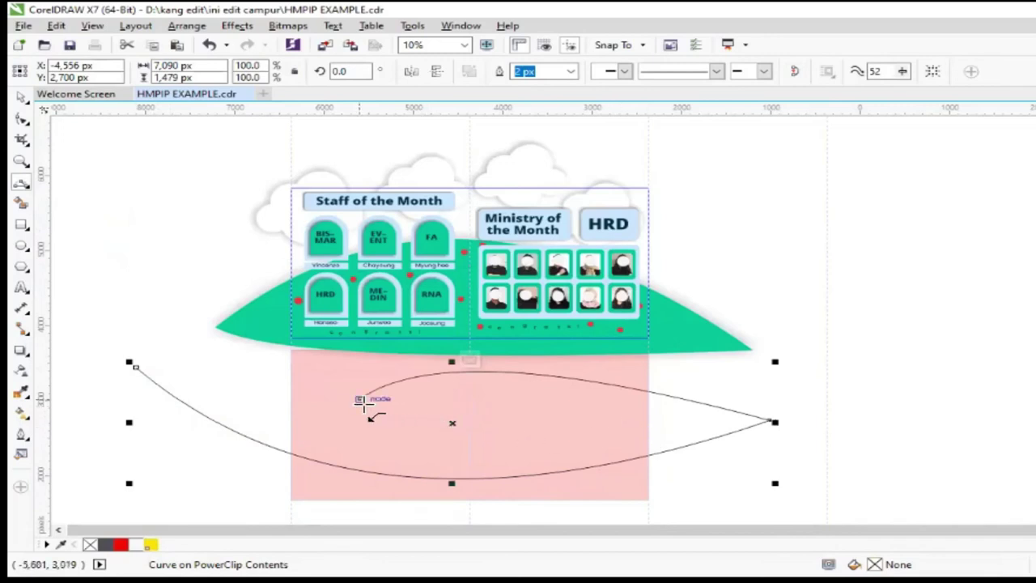
{"action": "left_click", "coordinate": [136, 367]}
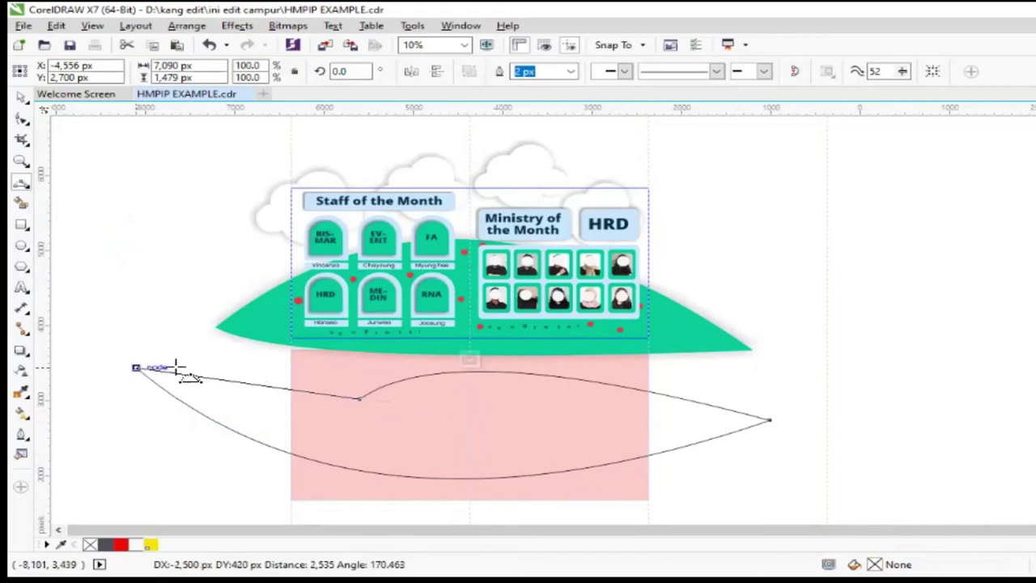
{"action": "left_click_drag", "start_coordinate": [251, 342], "coordinate": [270, 358]}
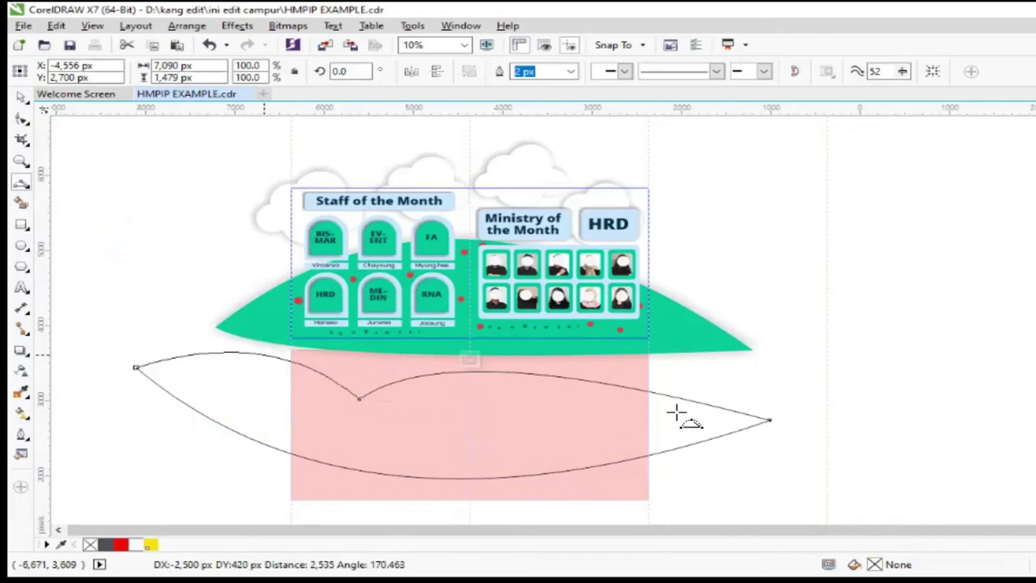
Trace the green hill with a closed curve about 6,023 px by 1,561 px, fill it with #00CCFF and undo a trial move.
{"action": "left_click_drag", "start_coordinate": [120, 544], "coordinate": [684, 380]}
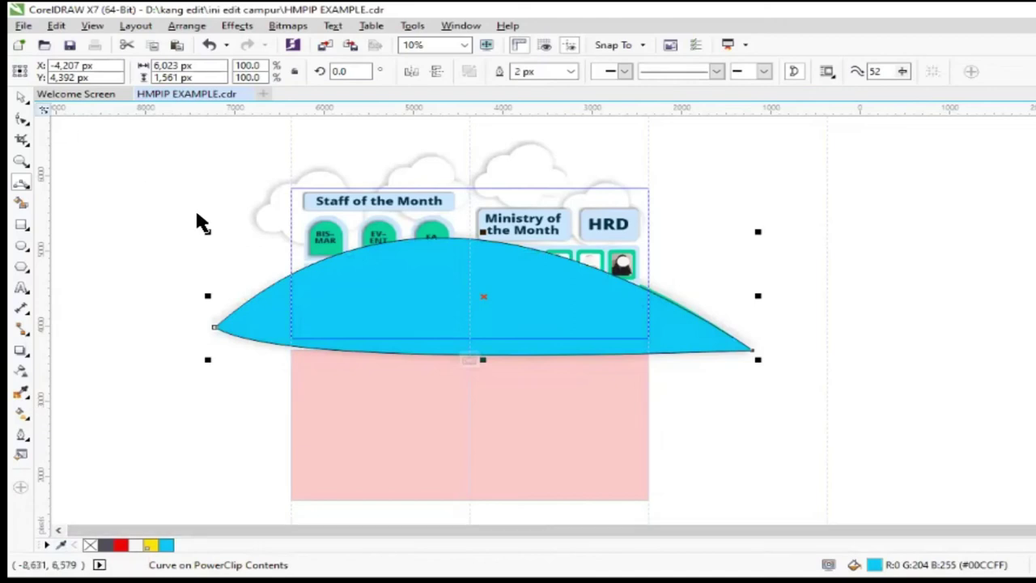
{"action": "key", "text": "space"}
{"action": "scroll", "coordinate": [324, 313], "scroll_direction": "up", "scroll_amount": 5}
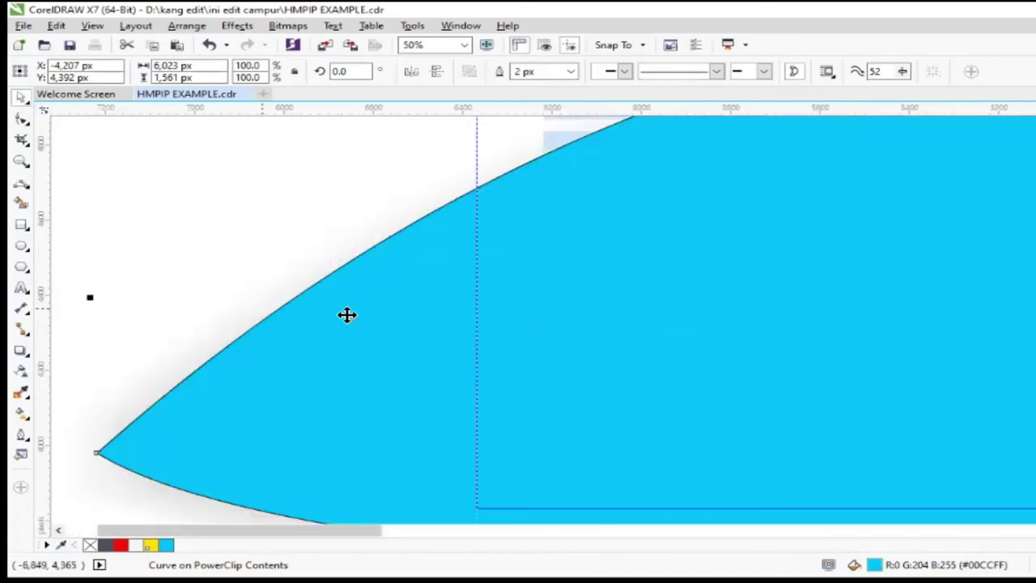
{"action": "key", "text": "ctrl+z"}
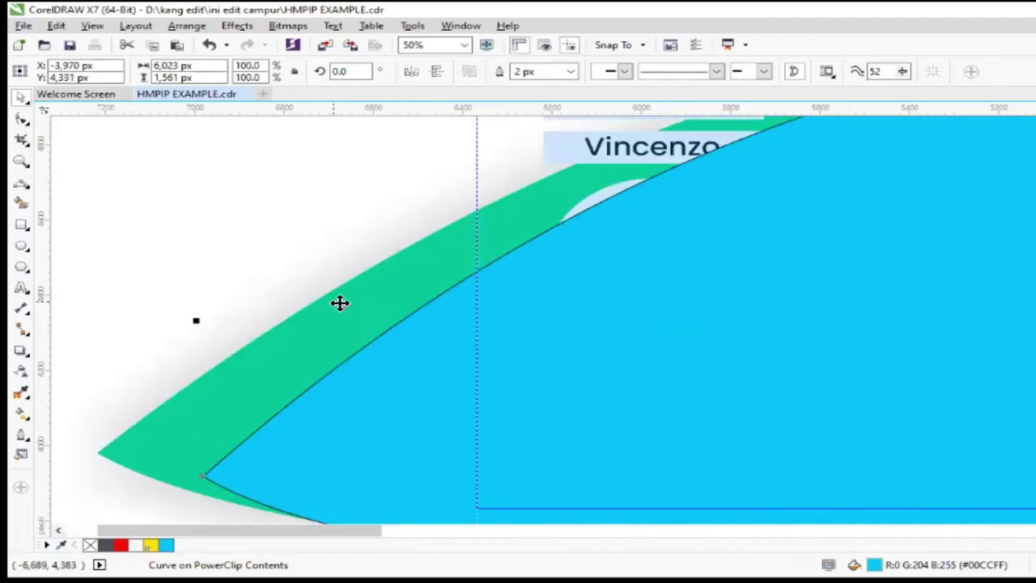
Remove the blue hill's outline while it is moved down over the pink area, and put it back over the green hill.
{"action": "scroll", "coordinate": [417, 300], "scroll_direction": "down", "scroll_amount": 2}
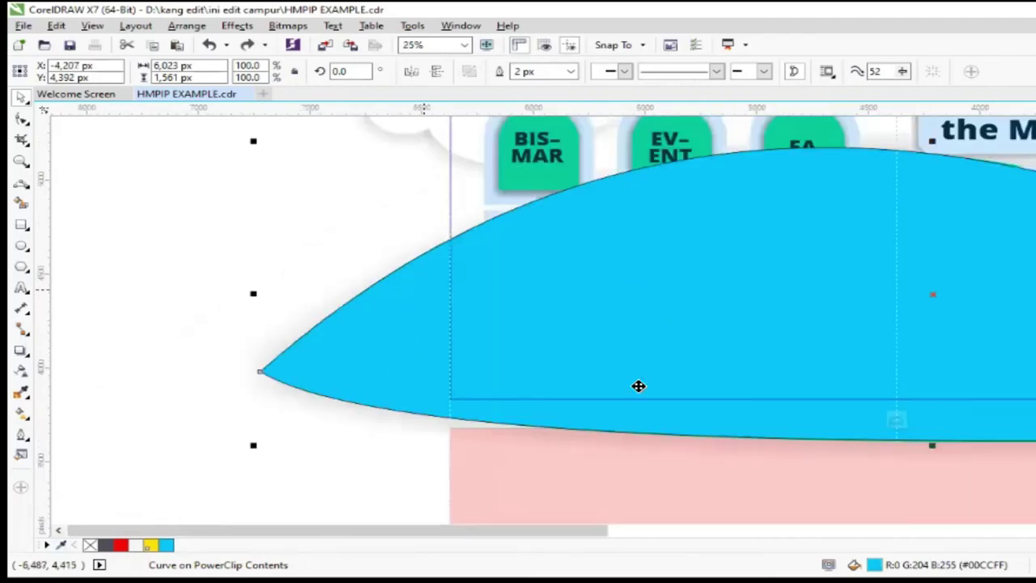
{"action": "scroll", "coordinate": [638, 386], "scroll_direction": "down", "scroll_amount": 2}
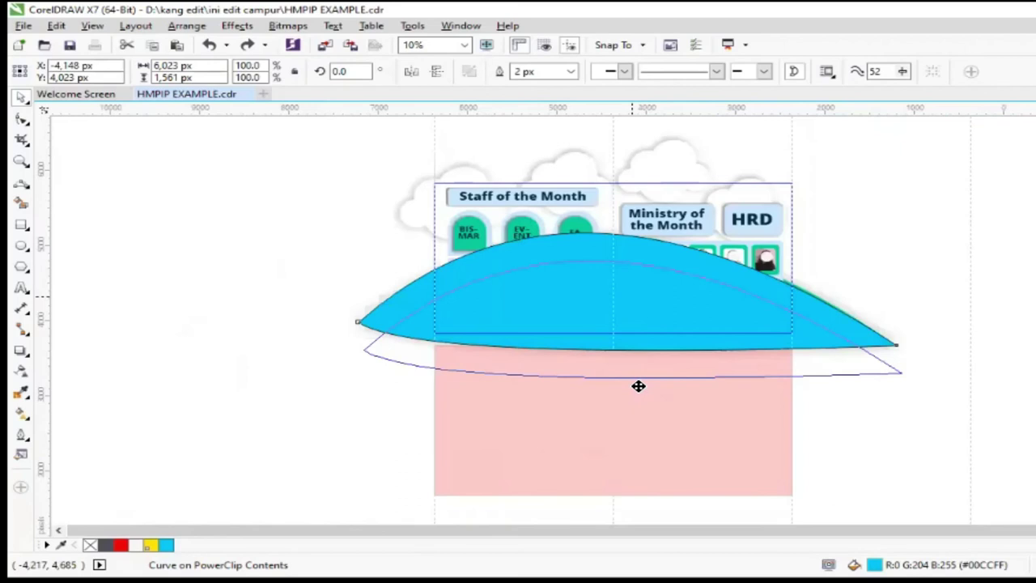
{"action": "left_click_drag", "start_coordinate": [638, 386], "coordinate": [569, 382]}
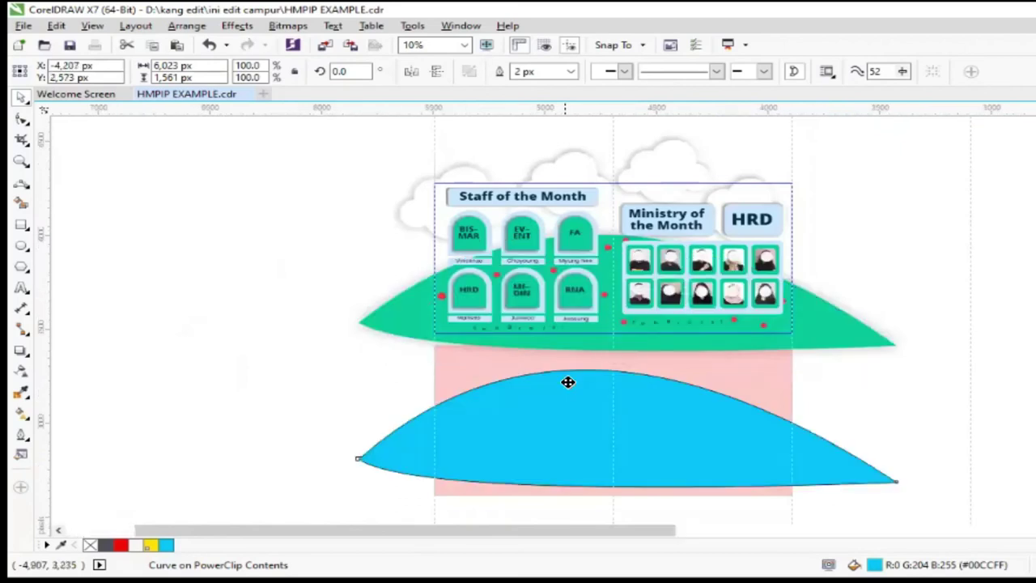
{"action": "scroll", "coordinate": [568, 382], "scroll_direction": "up", "scroll_amount": 2}
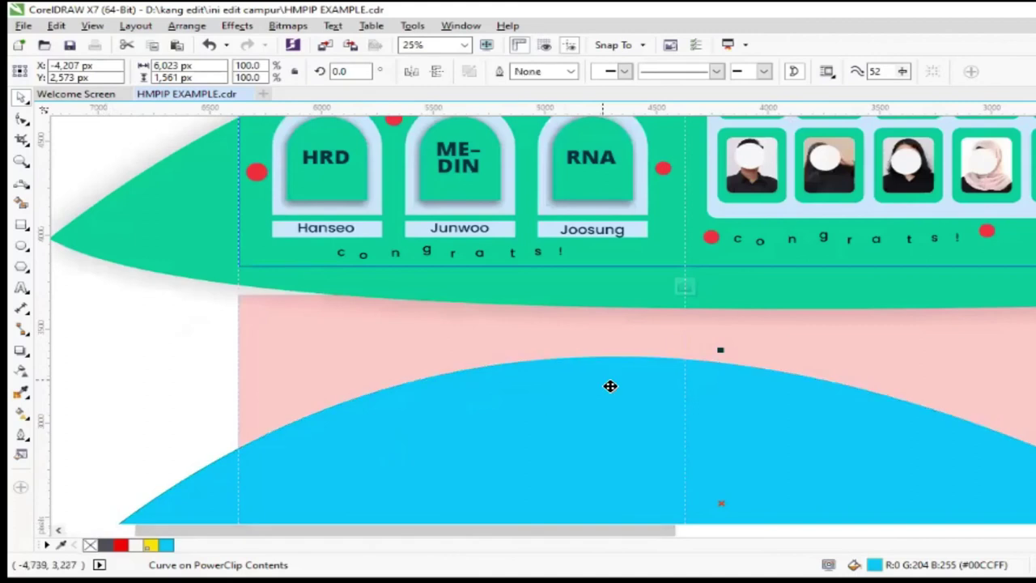
{"action": "scroll", "coordinate": [624, 430], "scroll_direction": "down", "scroll_amount": 2}
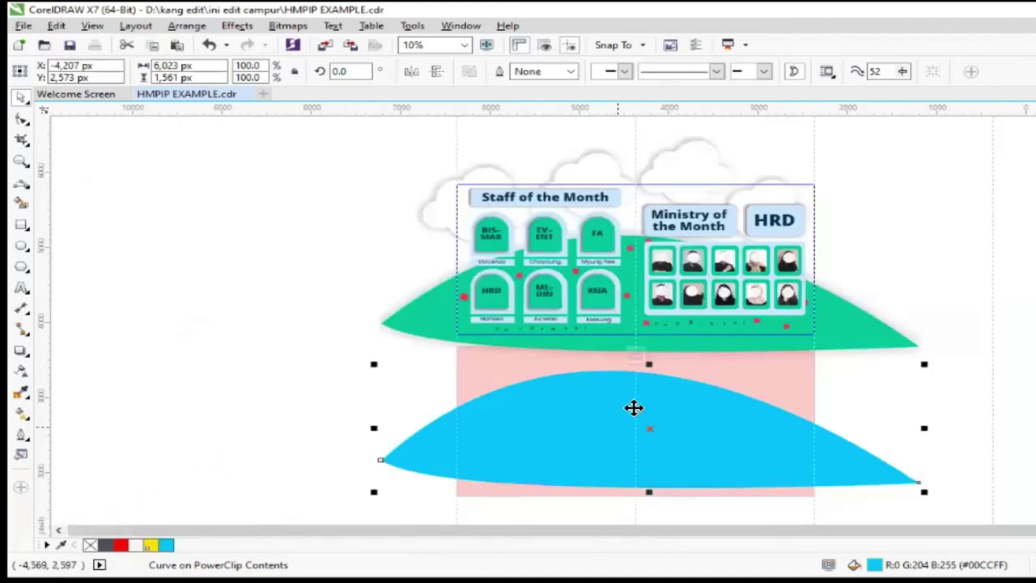
{"action": "left_click_drag", "start_coordinate": [633, 407], "coordinate": [668, 414]}
{"action": "mouse_move", "coordinate": [652, 293]}
{"action": "left_mouse_down"}
{"action": "mouse_move", "coordinate": [639, 266]}
{"action": "mouse_move", "coordinate": [654, 283]}
{"action": "left_mouse_up"}
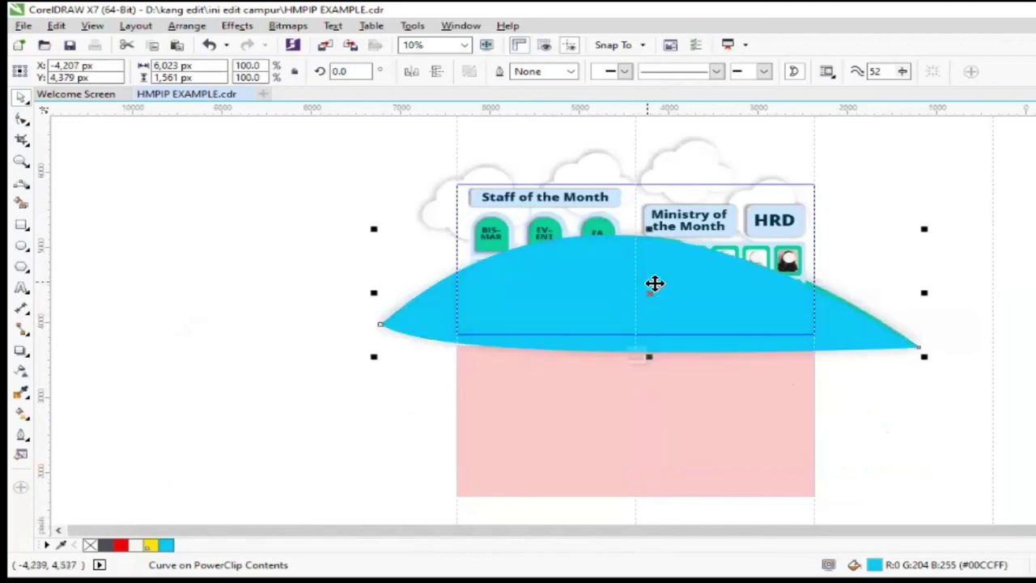
Cut the blue hill out of the PowerClip contents, finish editing them and paste the hill onto the page.
{"action": "right_click", "coordinate": [713, 321]}
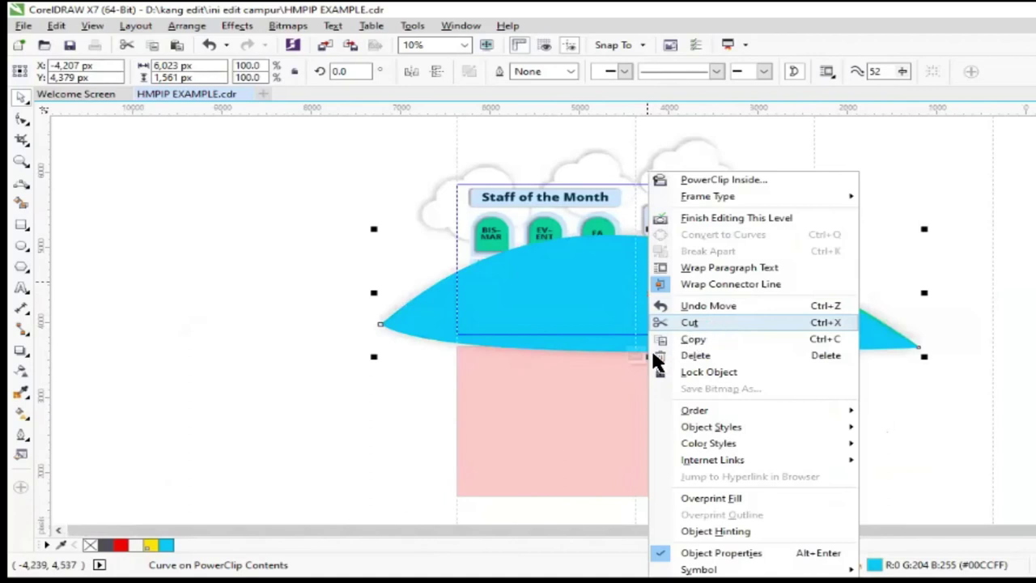
{"action": "key", "text": "Delete"}
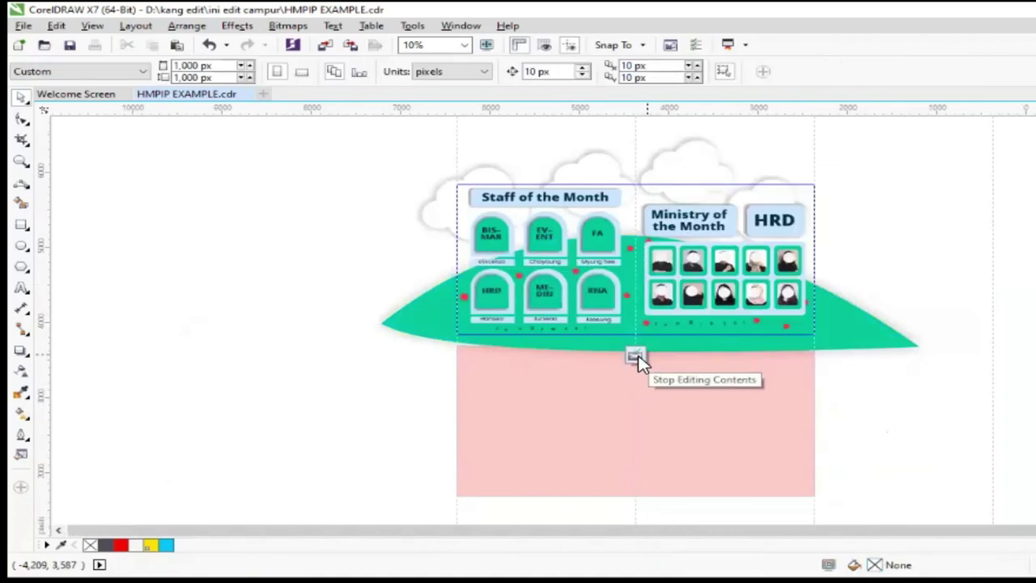
{"action": "left_click", "coordinate": [636, 358]}
{"action": "left_click", "coordinate": [353, 371]}
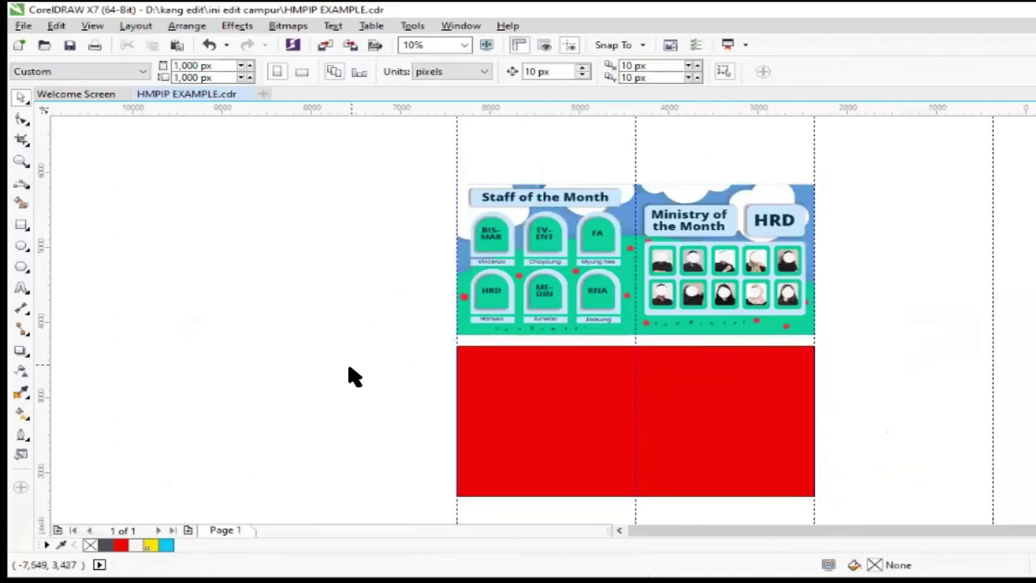
{"action": "key", "text": "ctrl+v"}
Move the blue hill over the red rectangle, PowerClip it inside the rectangle and open the contents for editing.
{"action": "left_click_drag", "start_coordinate": [593, 314], "coordinate": [597, 284]}
{"action": "left_click_drag", "start_coordinate": [654, 269], "coordinate": [652, 311]}
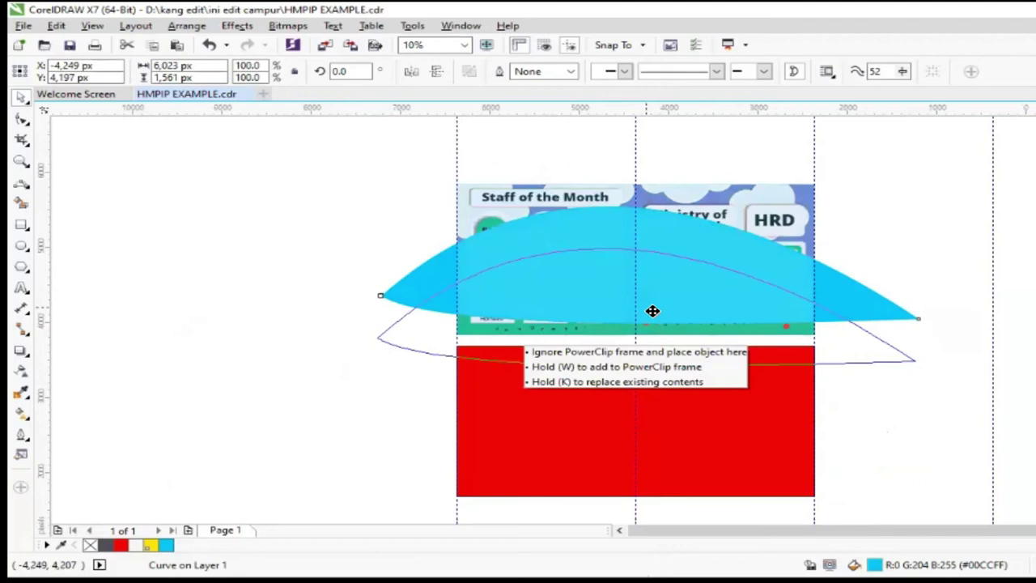
{"action": "left_click_drag", "start_coordinate": [652, 311], "coordinate": [638, 459]}
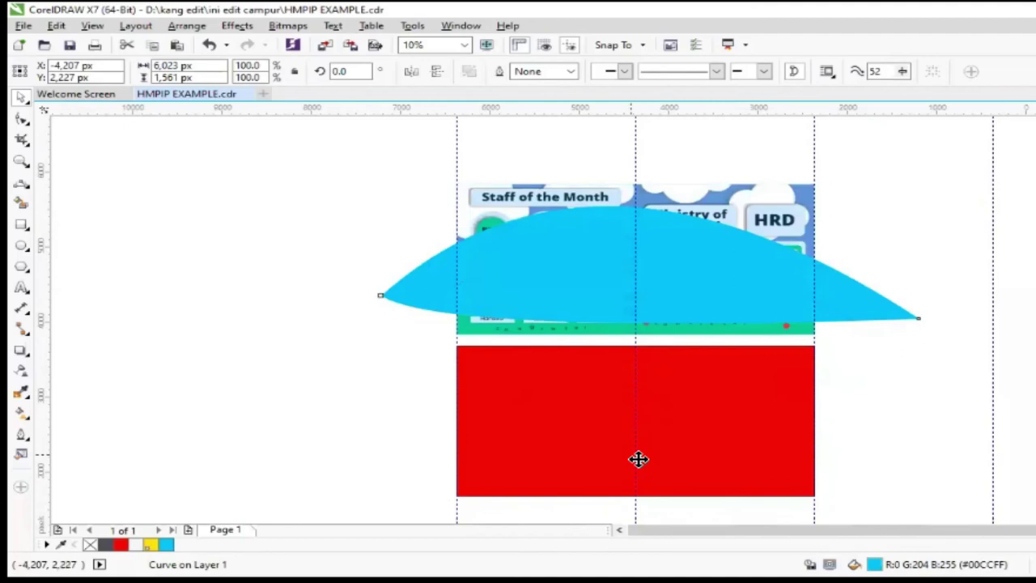
{"action": "right_click", "coordinate": [738, 67]}
{"action": "left_click", "coordinate": [732, 45]}
{"action": "left_click", "coordinate": [624, 401]}
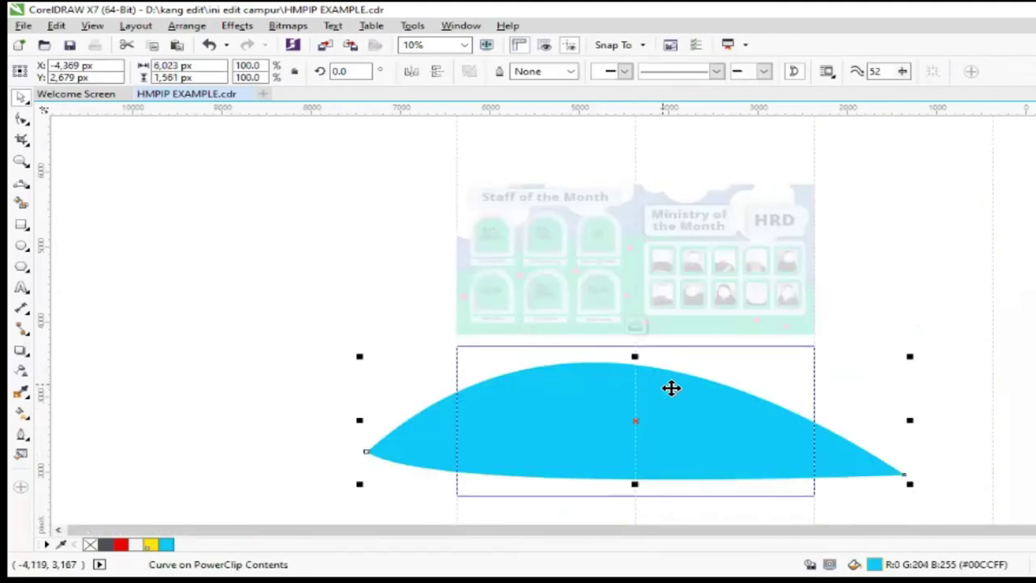
Move the clipped hill down and left to about X -4,541 px, Y 2,327 px, and finish editing the PowerClip.
{"action": "left_click_drag", "start_coordinate": [671, 388], "coordinate": [676, 422]}
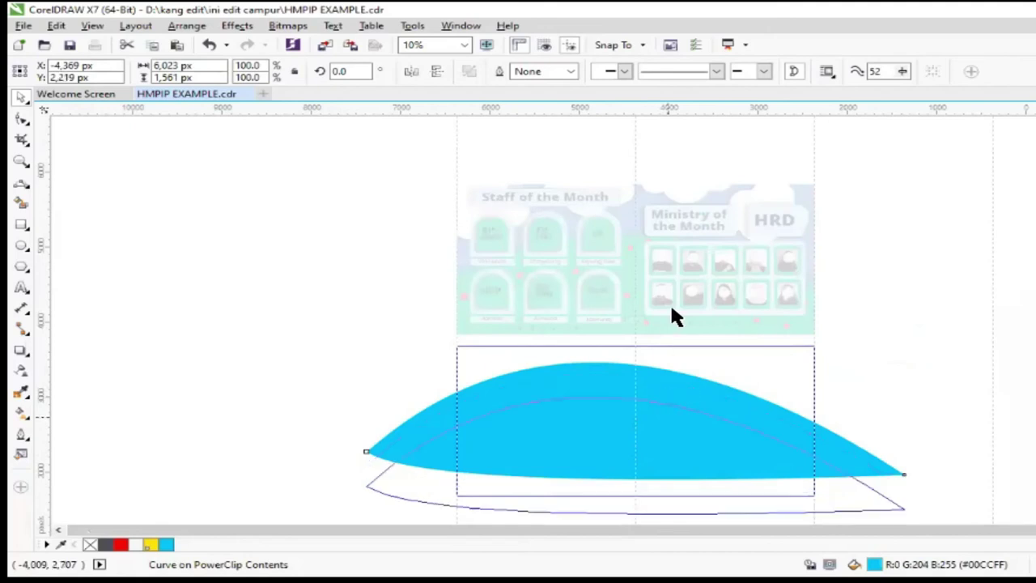
{"action": "left_click", "coordinate": [637, 326]}
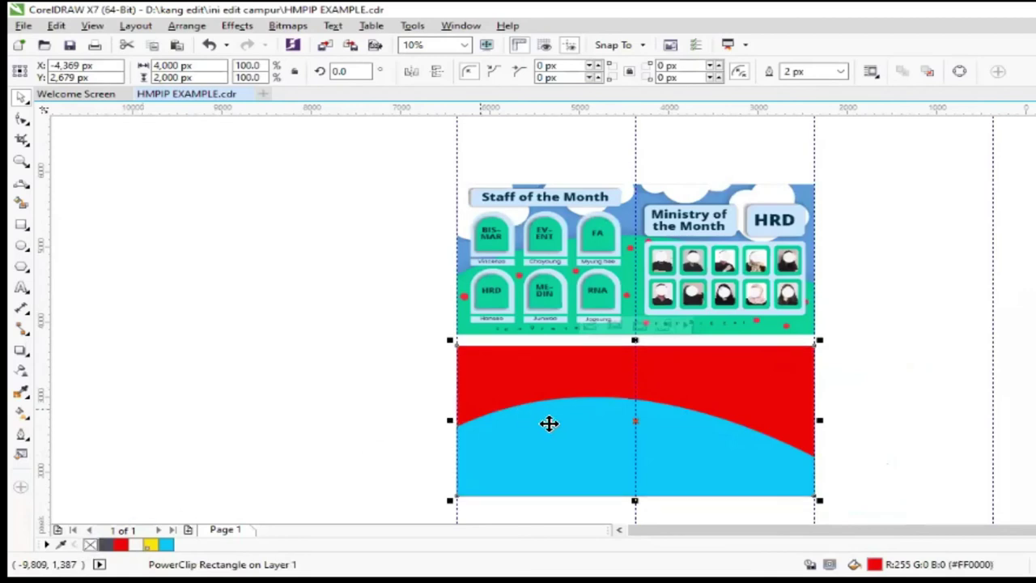
{"action": "left_click", "coordinate": [593, 324], "text": "ctrl"}
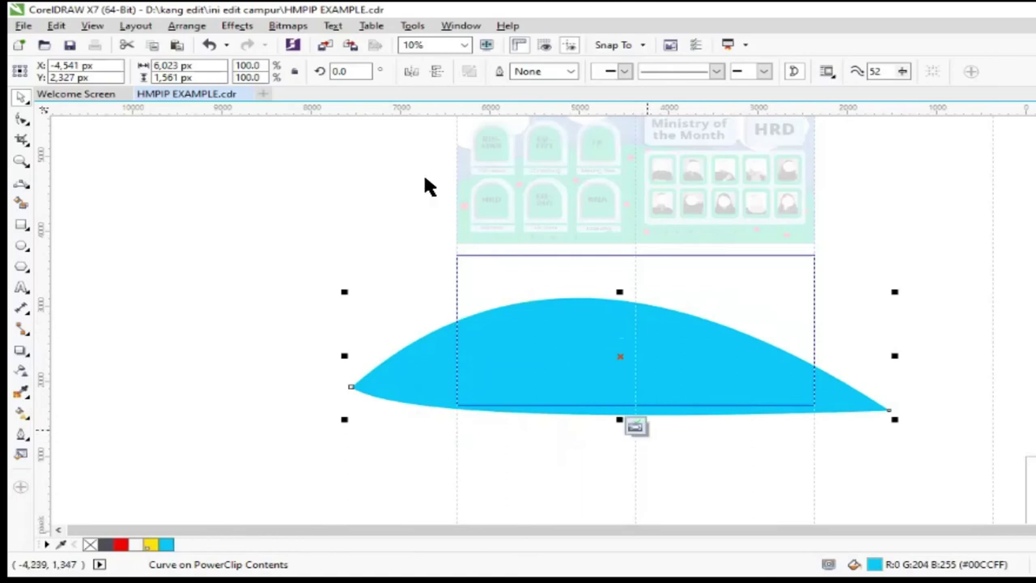
{"action": "left_click", "coordinate": [426, 106], "text": "ctrl"}
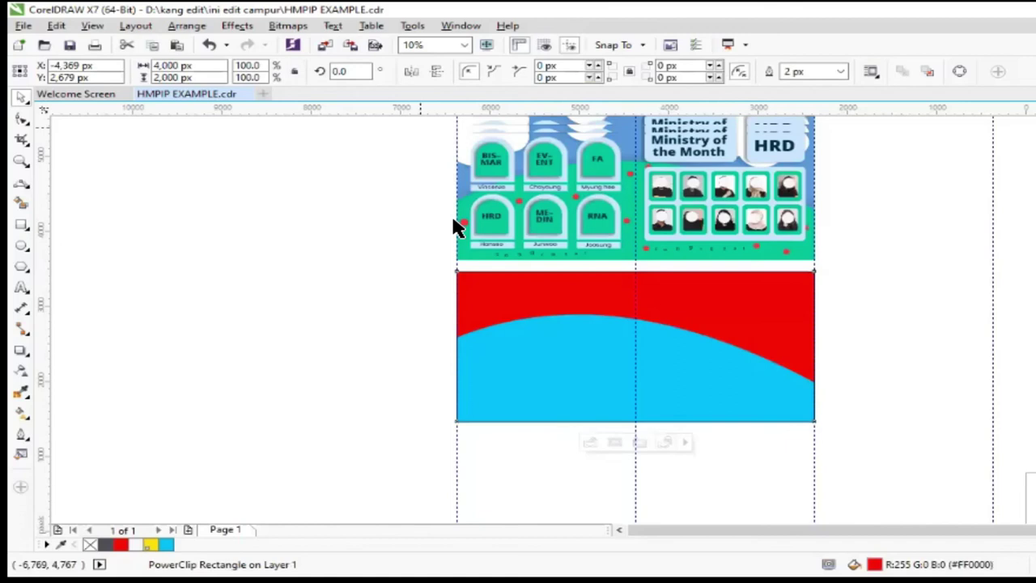
Fill the lower PowerClip rectangle with #F7F7F7 and remove its outline.
{"action": "left_click", "coordinate": [467, 344]}
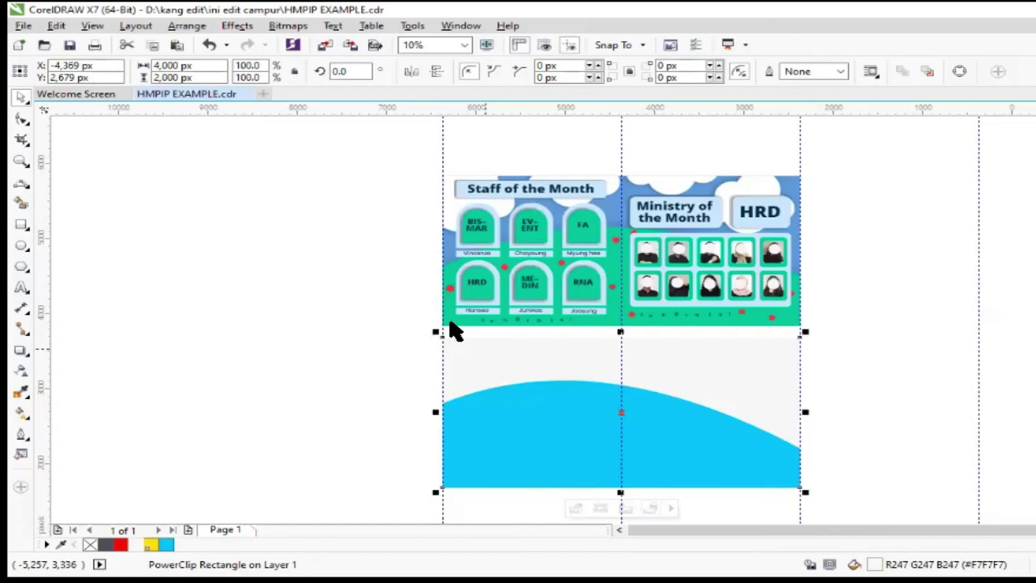
{"action": "scroll", "coordinate": [453, 330], "scroll_direction": "up", "scroll_amount": 3}
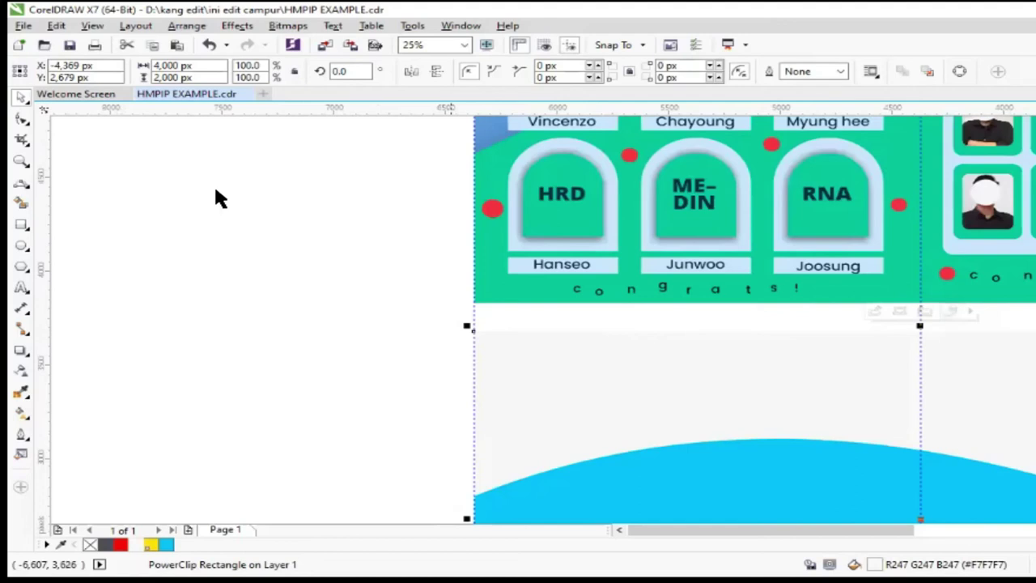
Open the lower PowerClip's contents and give the blue hill a horizontal drop shadow from its centre to its right end.
{"action": "right_click", "coordinate": [104, 545]}
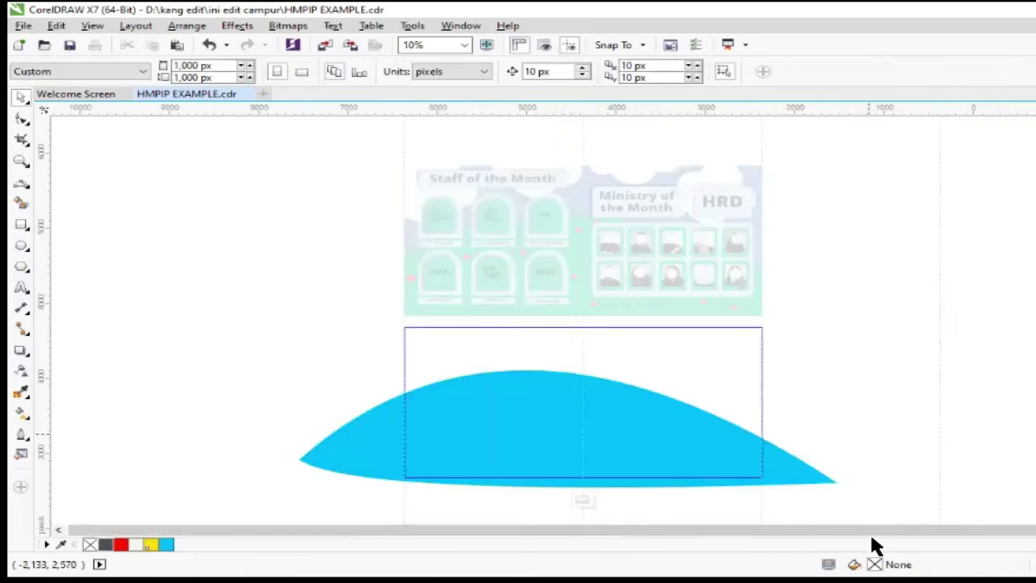
{"action": "scroll", "coordinate": [564, 354], "scroll_direction": "down", "scroll_amount": 1}
{"action": "left_click", "coordinate": [564, 354]}
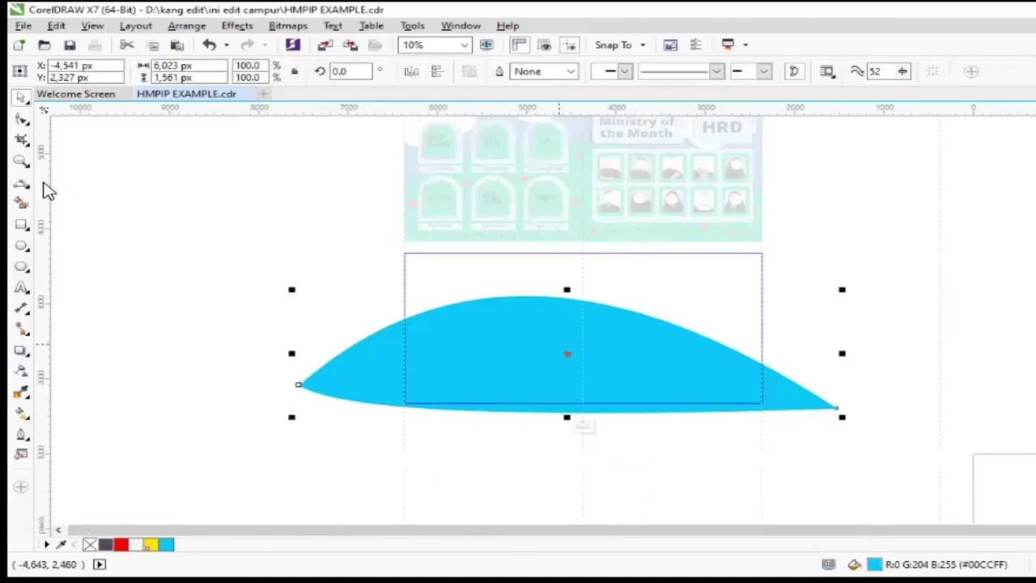
{"action": "left_click", "coordinate": [224, 291]}
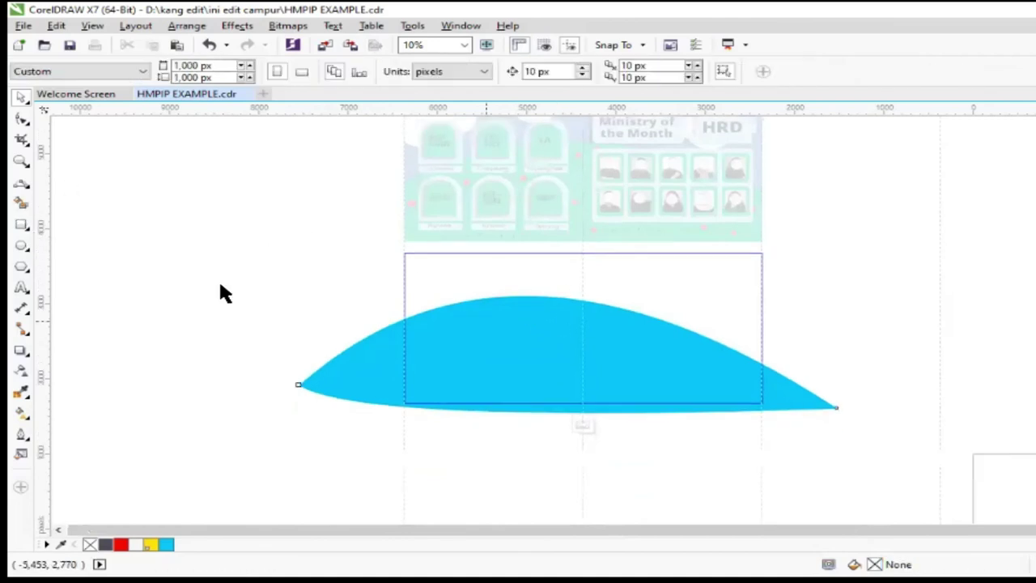
{"action": "left_click", "coordinate": [483, 317]}
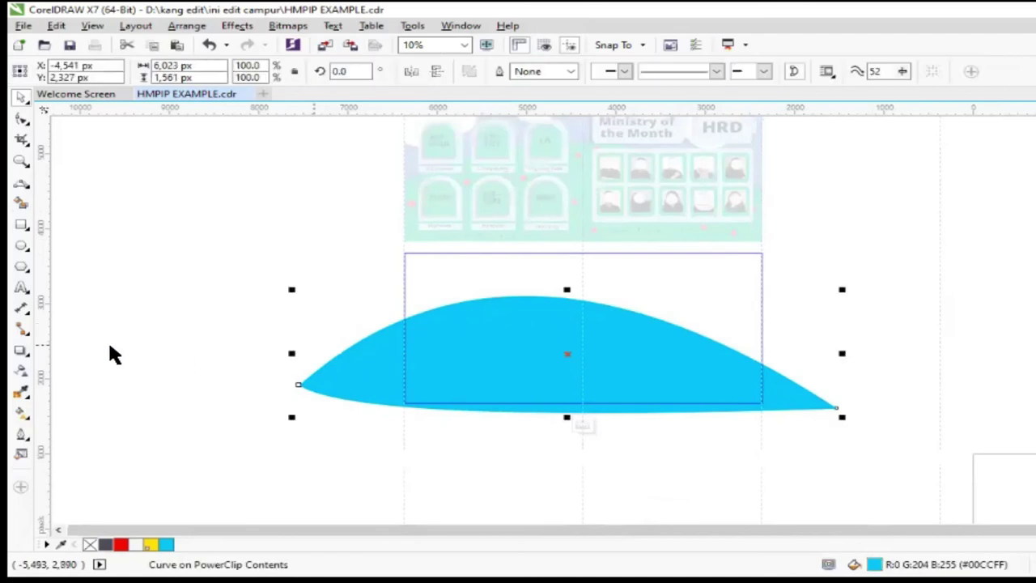
{"action": "left_click", "coordinate": [21, 351]}
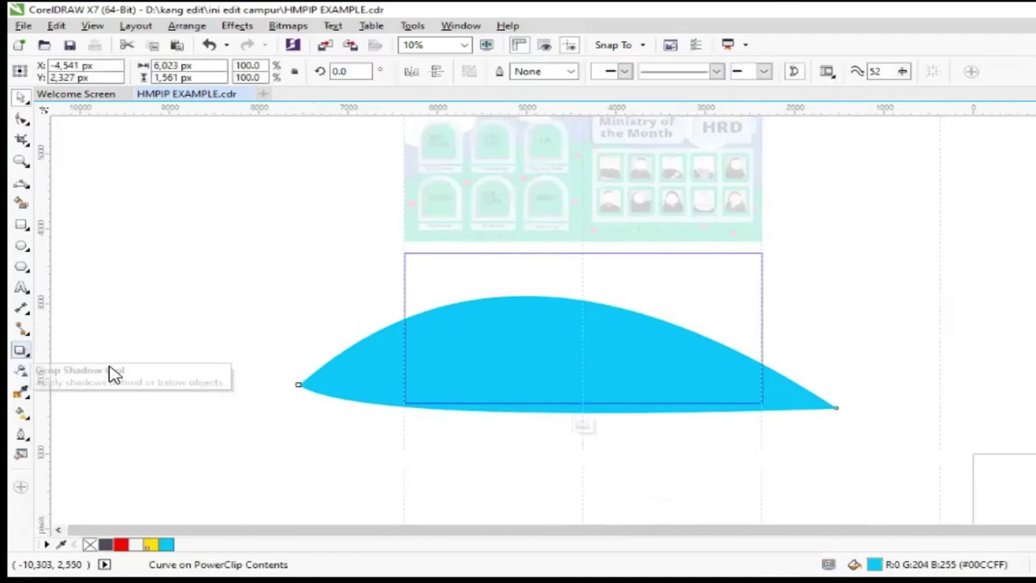
{"action": "left_click_drag", "start_coordinate": [530, 338], "coordinate": [841, 356]}
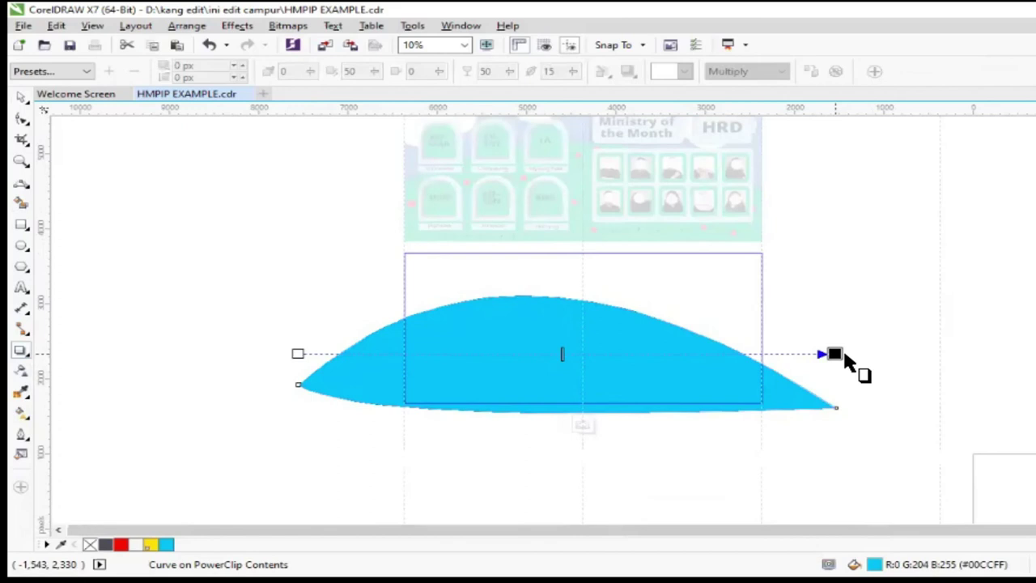
{"action": "left_click", "coordinate": [841, 356]}
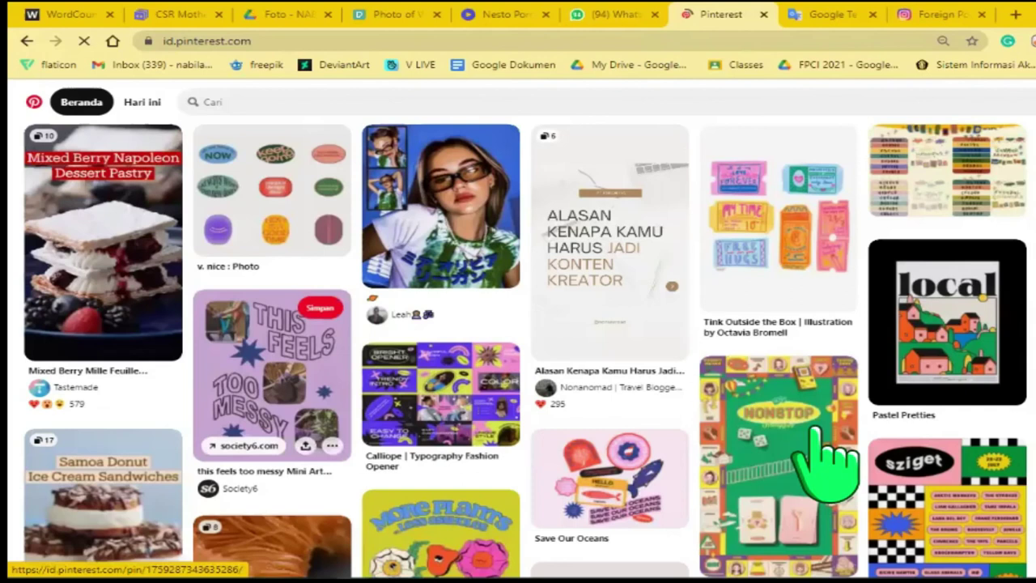
Switch to Pinterest in the browser, search for "soft lilac color pallete" and open a lavender colour palette pin.
{"action": "left_click", "coordinate": [813, 433]}
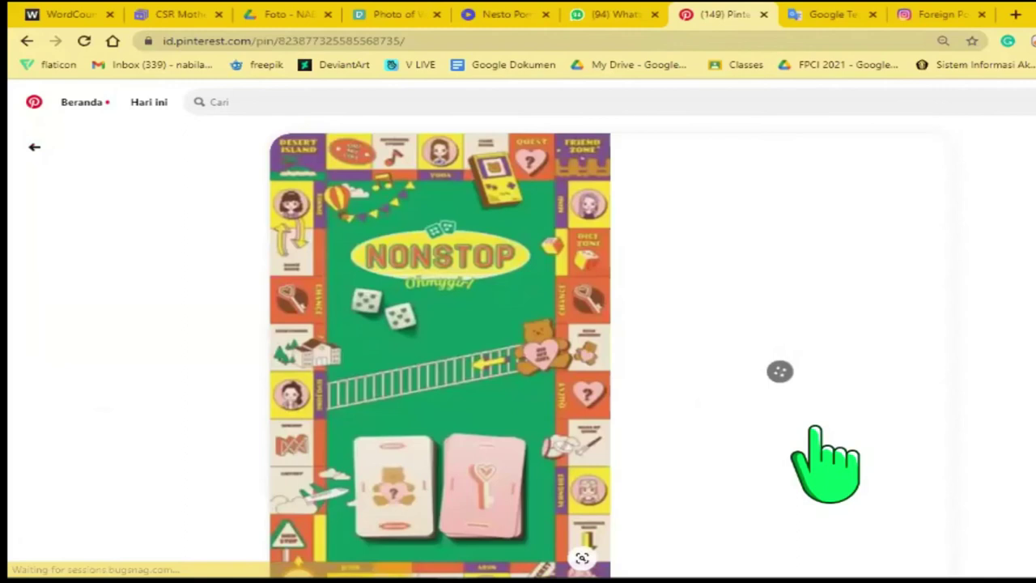
{"action": "key", "text": "/"}
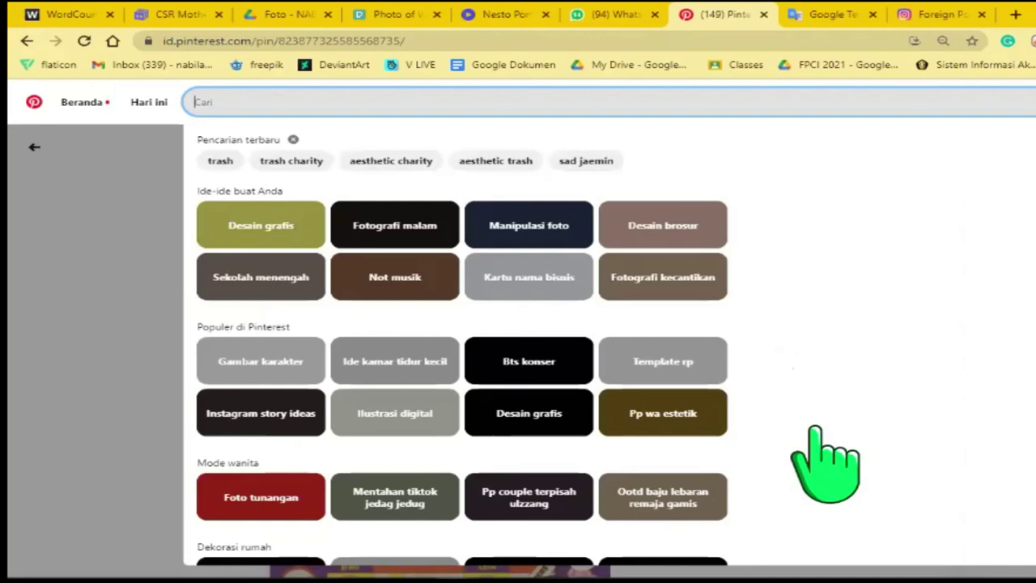
{"action": "type", "text": "soft lilac color pallete"}
{"action": "key", "text": "Return"}
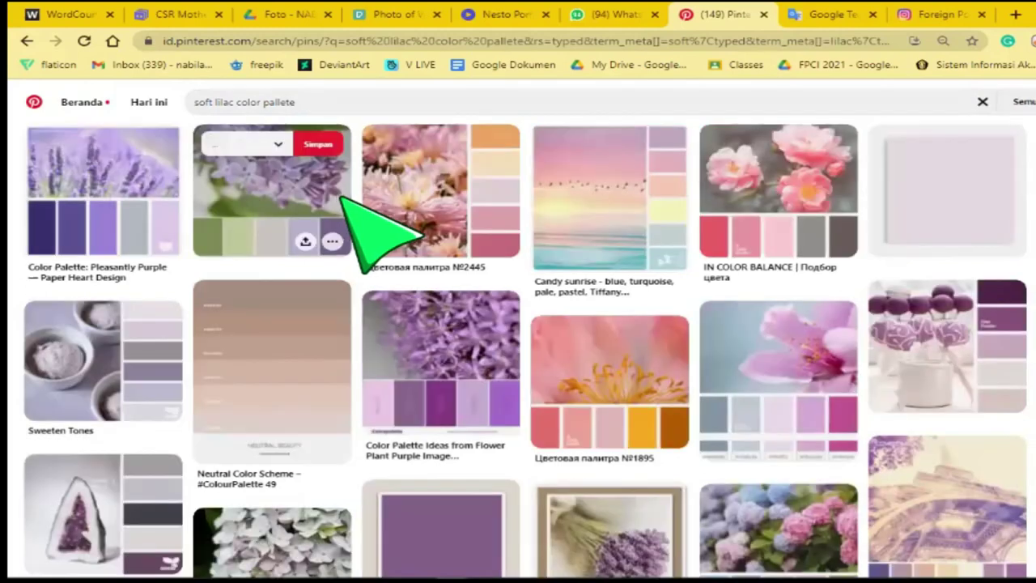
{"action": "left_click", "coordinate": [341, 198]}
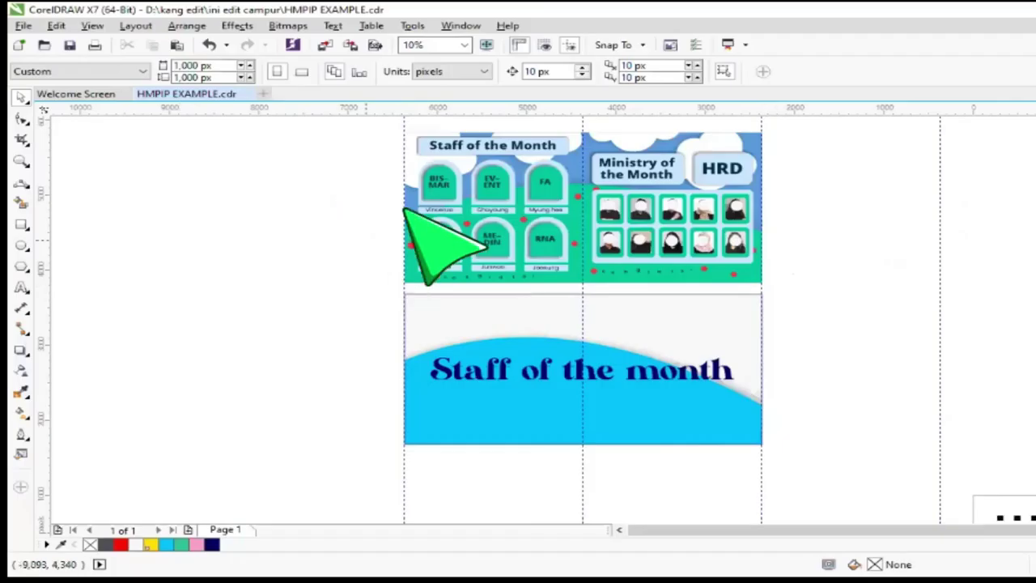
Switch to CorelDRAW and paste the lavender colour palette image onto the page.
{"action": "scroll", "coordinate": [689, 384], "scroll_direction": "down", "scroll_amount": 2}
{"action": "key", "text": "ctrl+v"}
{"action": "scroll", "coordinate": [680, 326], "scroll_direction": "up", "scroll_amount": 5}
{"action": "key", "text": "Escape"}
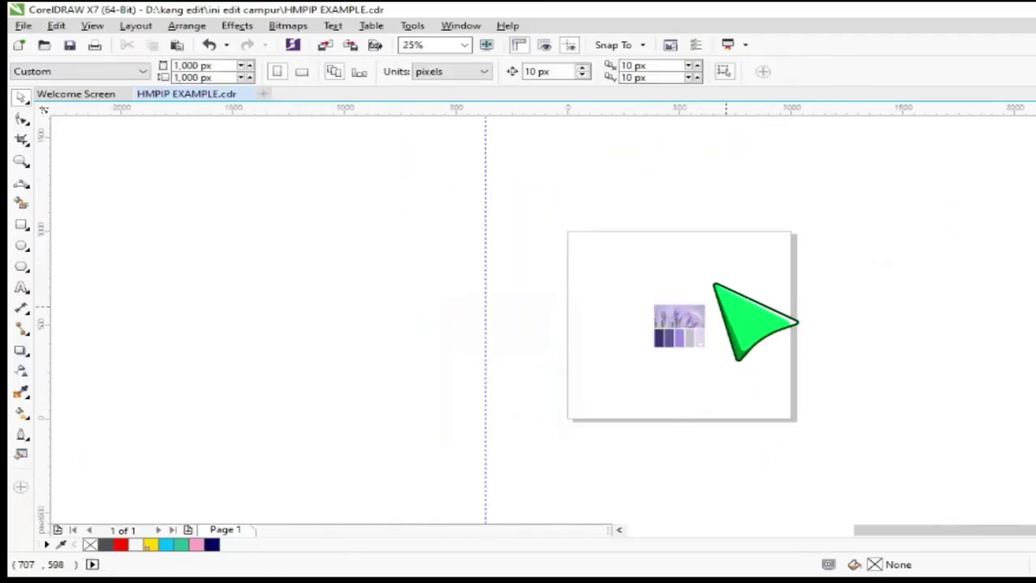
{"action": "scroll", "coordinate": [786, 317], "scroll_direction": "up", "scroll_amount": 2}
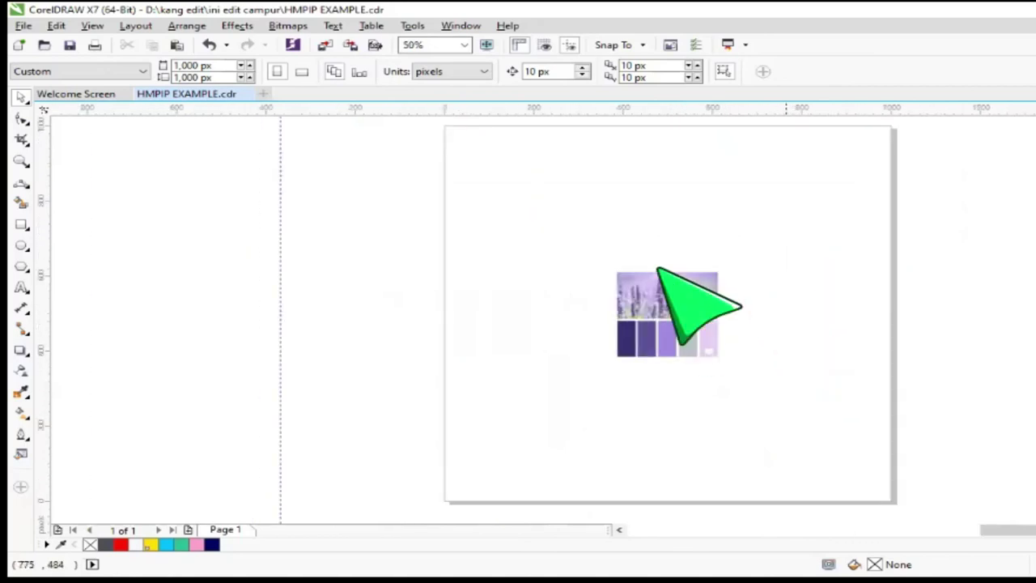
{"action": "scroll", "coordinate": [688, 331], "scroll_direction": "up", "scroll_amount": 2}
{"action": "scroll", "coordinate": [669, 270], "scroll_direction": "up", "scroll_amount": 2}
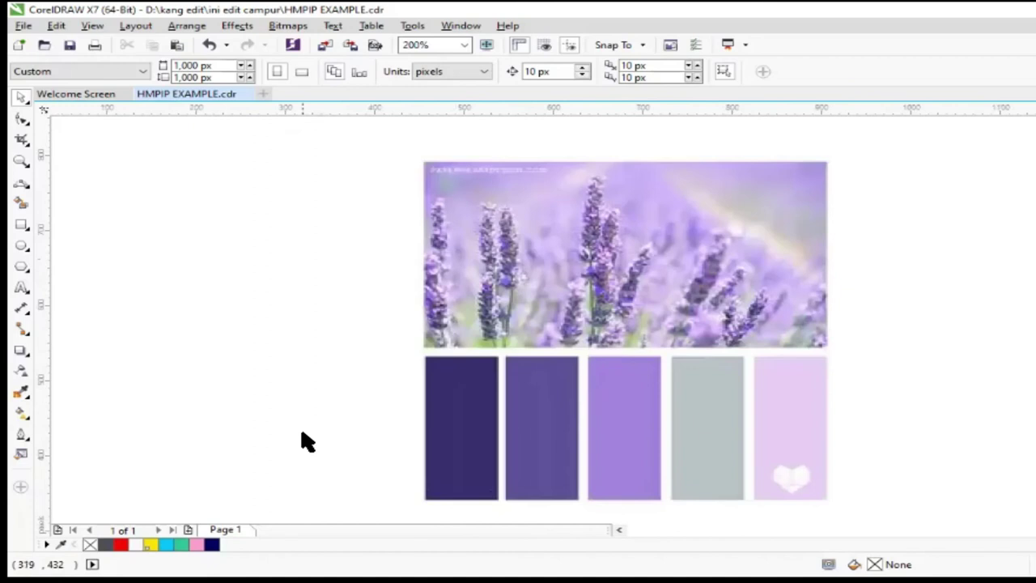
{"action": "scroll", "coordinate": [307, 441], "scroll_direction": "down", "scroll_amount": 1}
{"action": "scroll", "coordinate": [406, 483], "scroll_direction": "up", "scroll_amount": 1}
Sample the dark purple and grey swatches of the lavender image into the document palette with the eyedropper.
{"action": "left_click", "coordinate": [61, 543]}
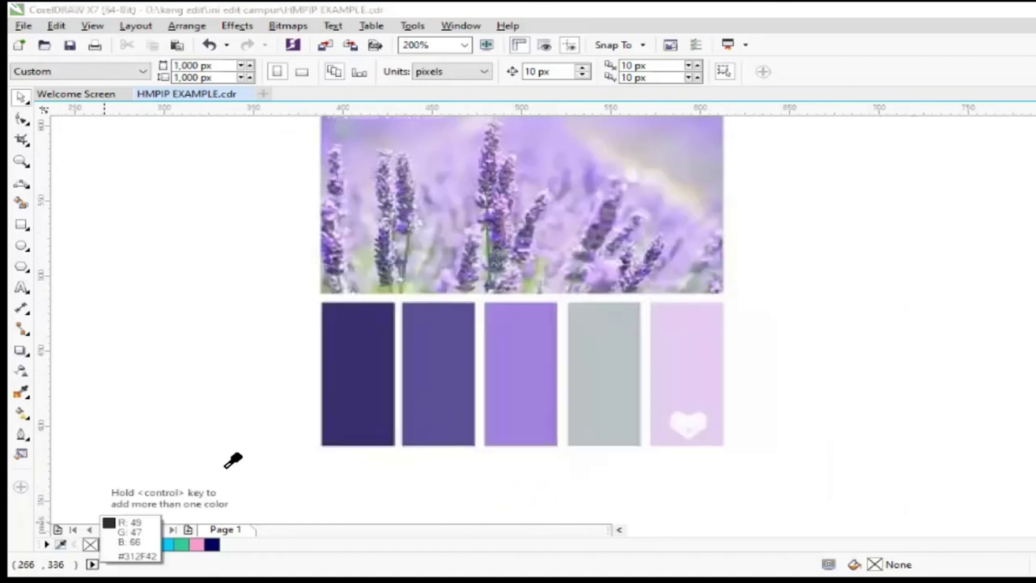
{"action": "left_click", "coordinate": [342, 410]}
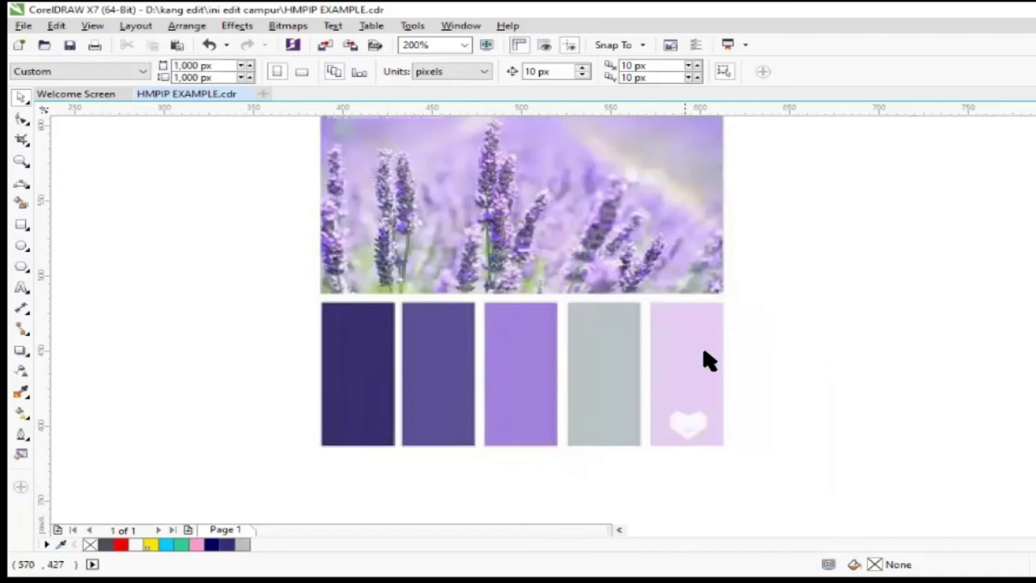
{"action": "left_click", "coordinate": [464, 404]}
{"action": "left_click", "coordinate": [480, 489]}
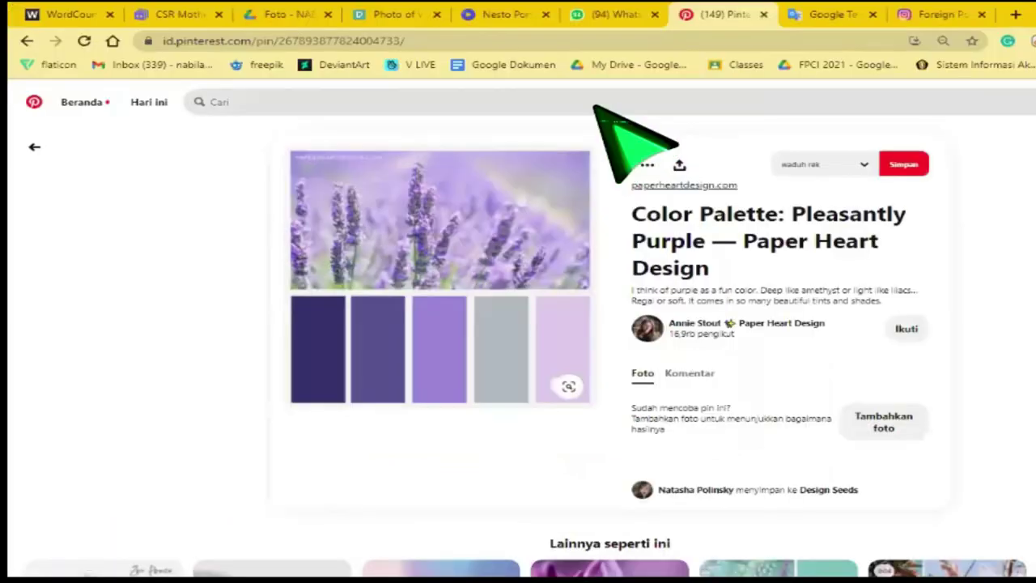
Switch to Pinterest and search for "aesthetic color palette retro 90s" to find another colour reference.
{"action": "left_click", "coordinate": [210, 102]}
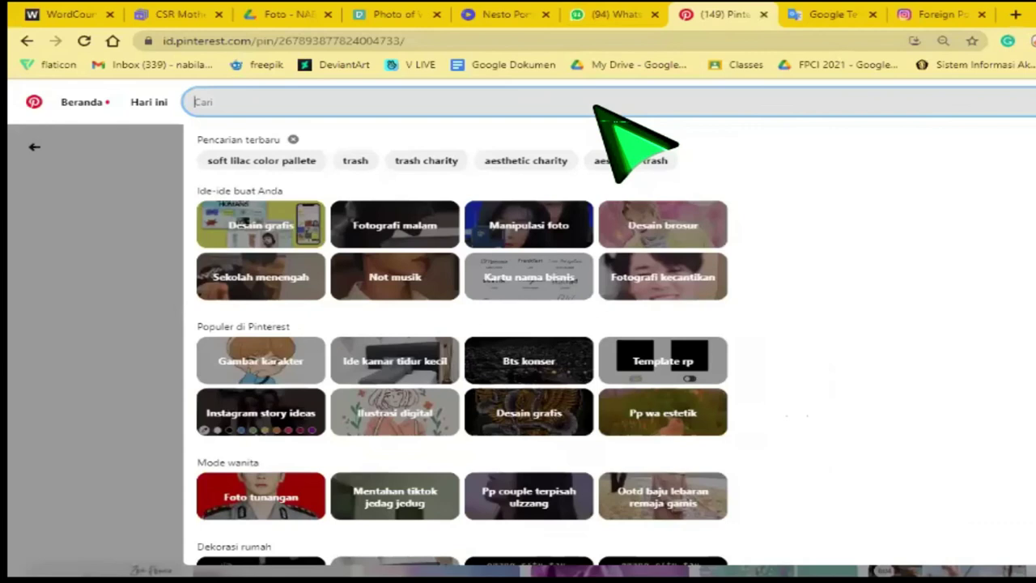
{"action": "type", "text": "aesthetic "}
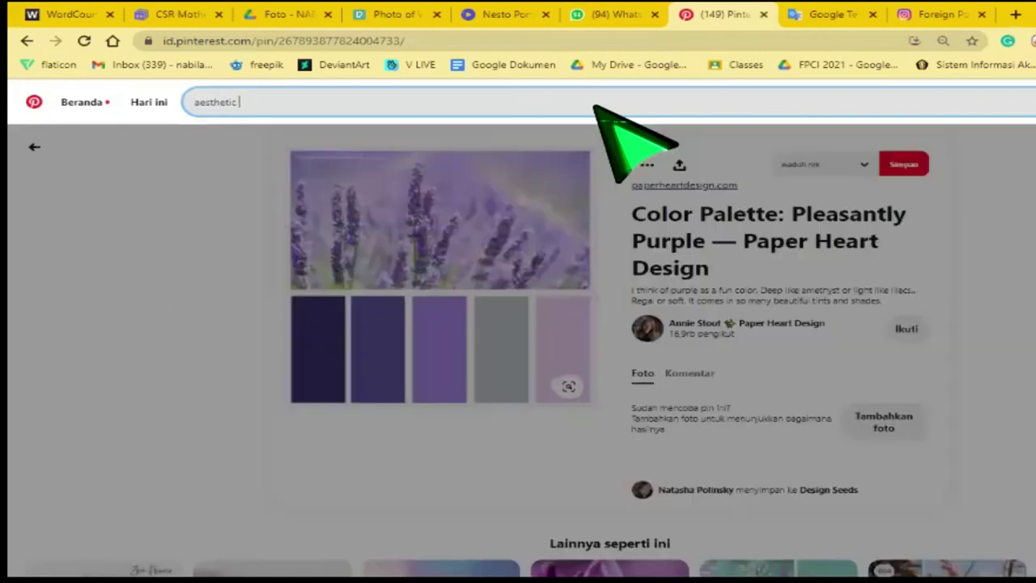
{"action": "type", "text": "color palete"}
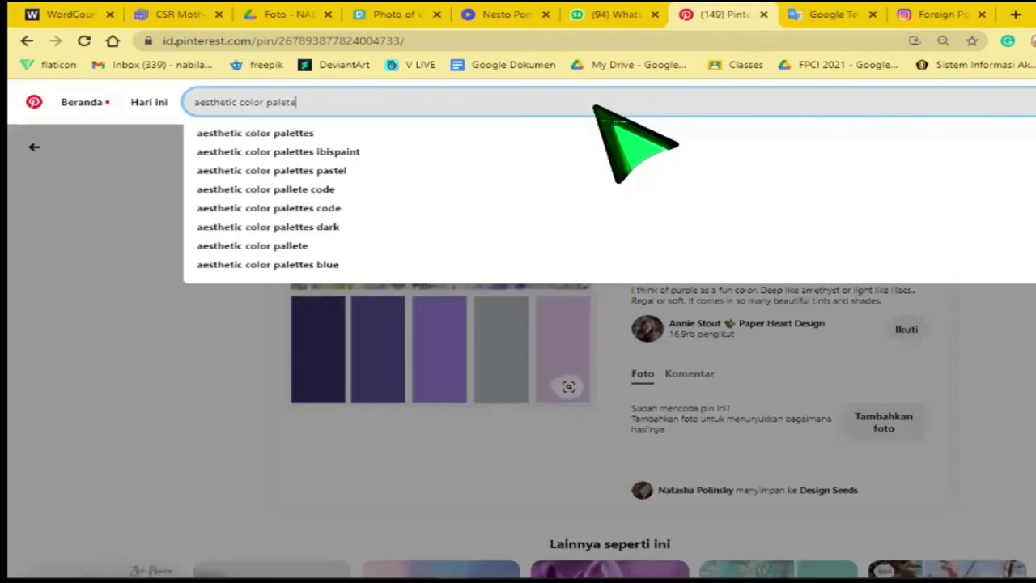
{"action": "key", "text": "BackSpace"}
{"action": "type", "text": "te"}
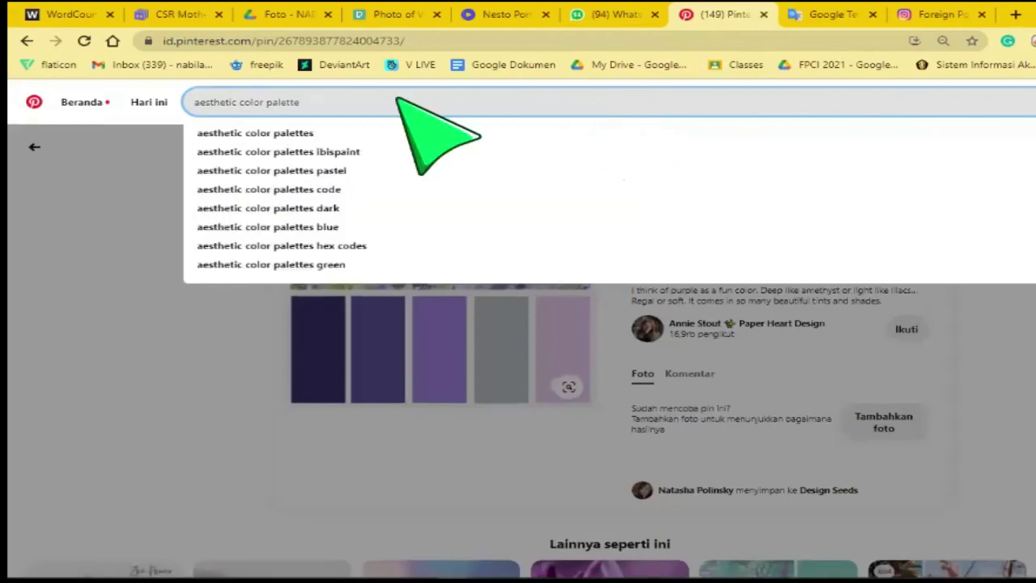
{"action": "type", "text": " retro 90s"}
{"action": "key", "text": "Return"}
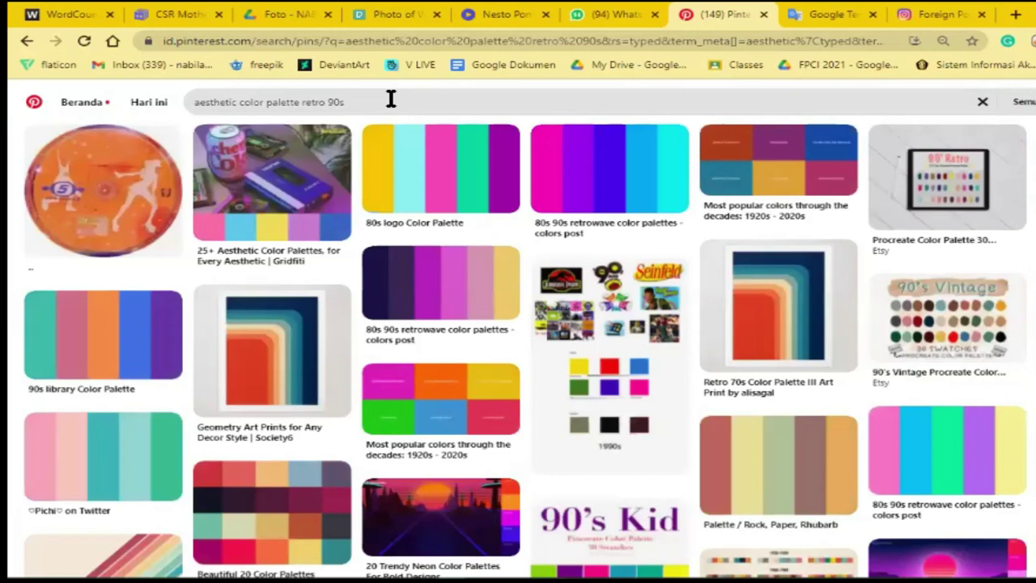
{"action": "scroll", "coordinate": [391, 98], "scroll_direction": "down", "scroll_amount": 1}
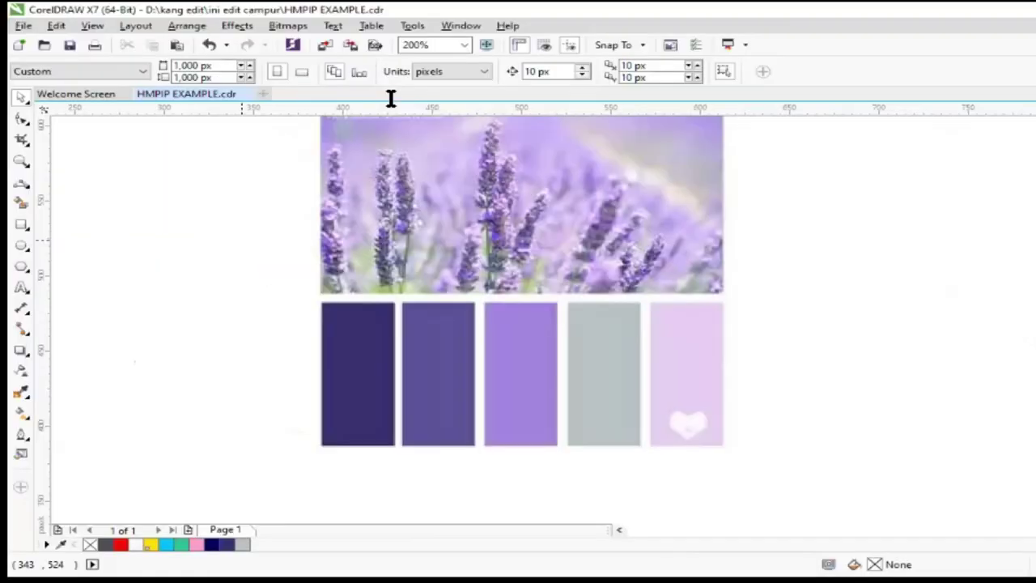
Paste the six-colour retro palette image in CorelDRAW and draw a red-brown rectangle about 183 by 287 px beside it.
{"action": "key", "text": "ctrl+v"}
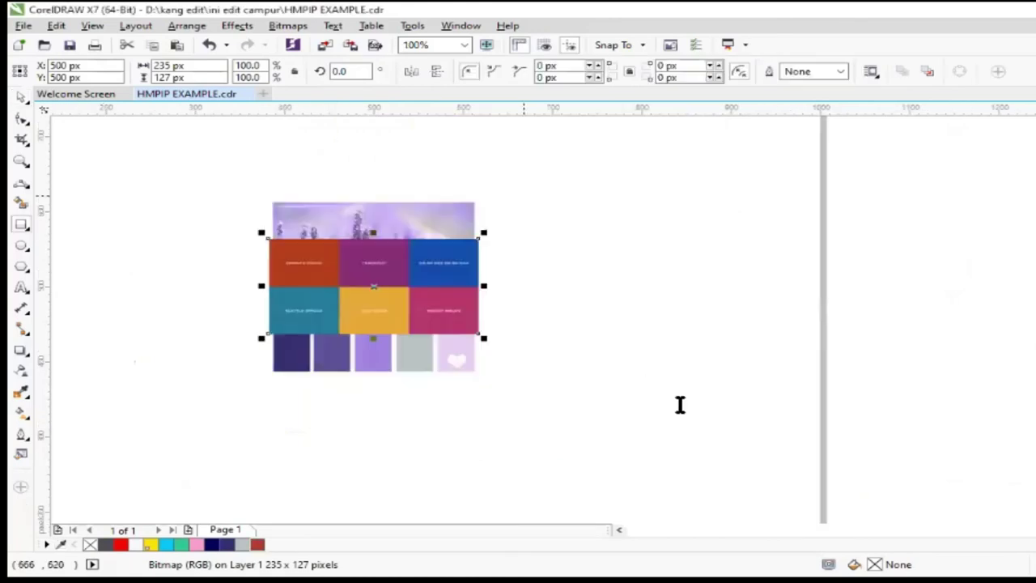
{"action": "left_click_drag", "start_coordinate": [523, 196], "coordinate": [686, 409]}
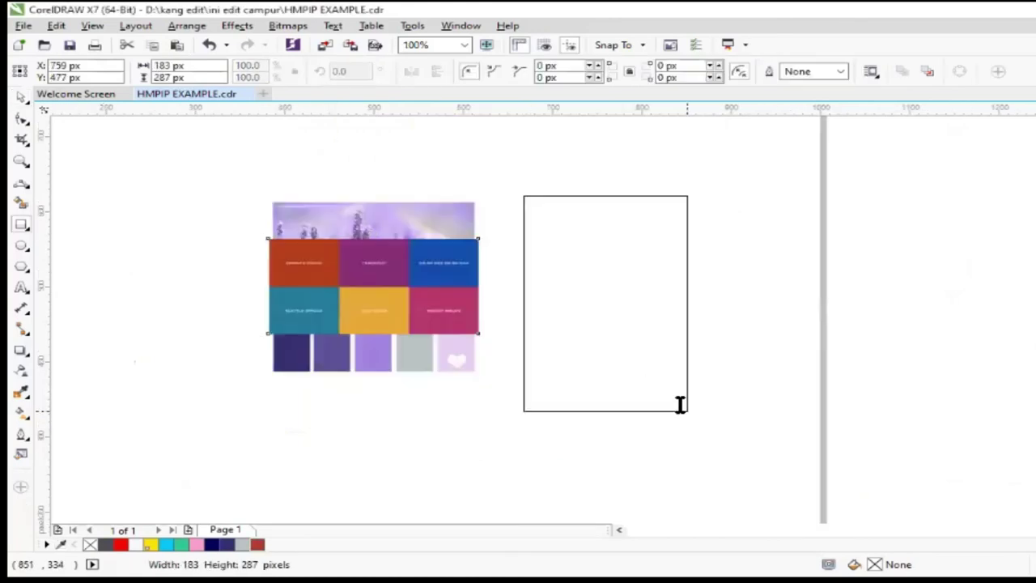
{"action": "left_click", "coordinate": [261, 546]}
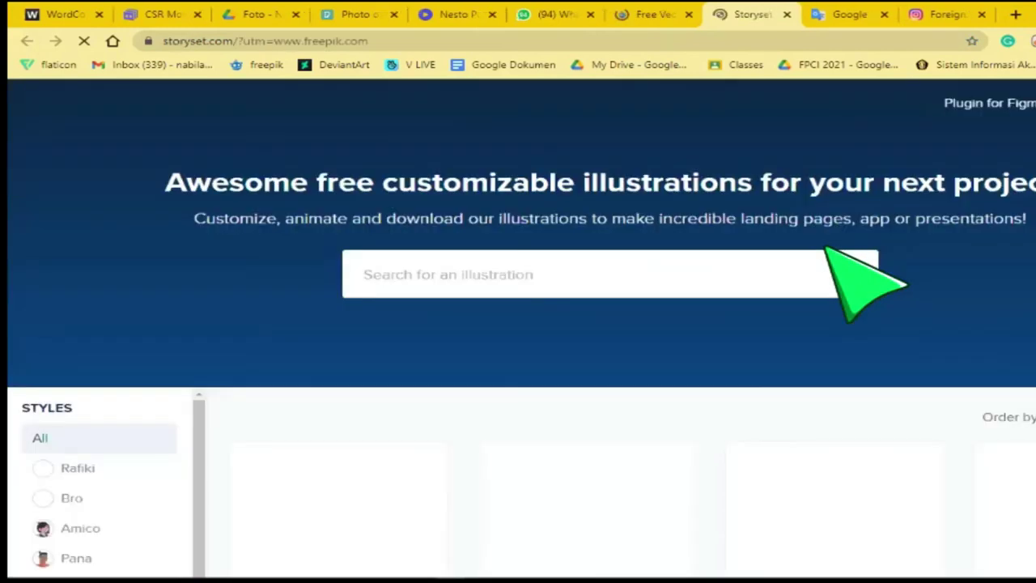
Switch to the browser and browse the Storyset illustrations, also checking the Freepik home page.
{"action": "scroll", "coordinate": [825, 248], "scroll_direction": "down", "scroll_amount": 5}
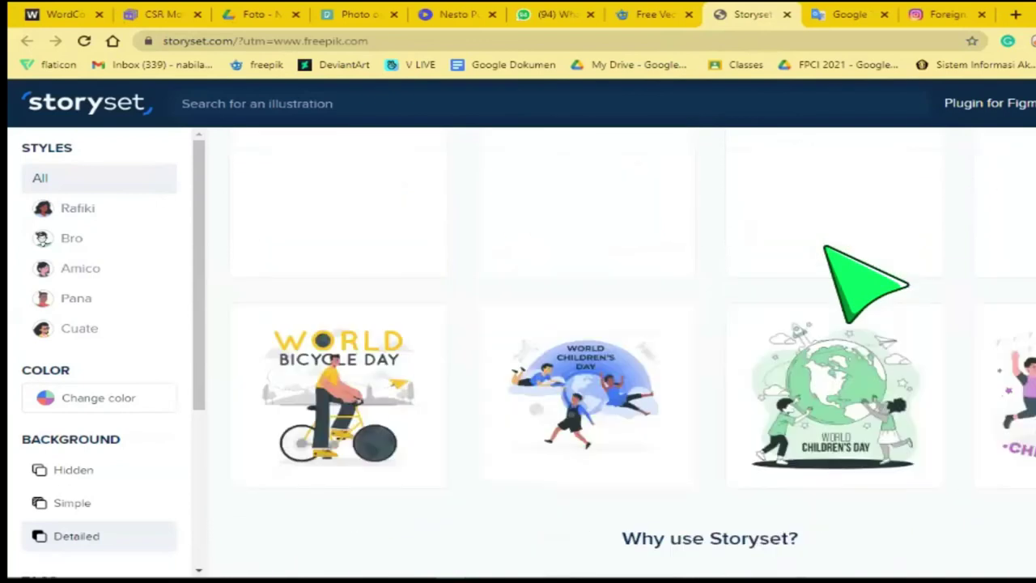
{"action": "scroll", "coordinate": [825, 248], "scroll_direction": "up", "scroll_amount": 1}
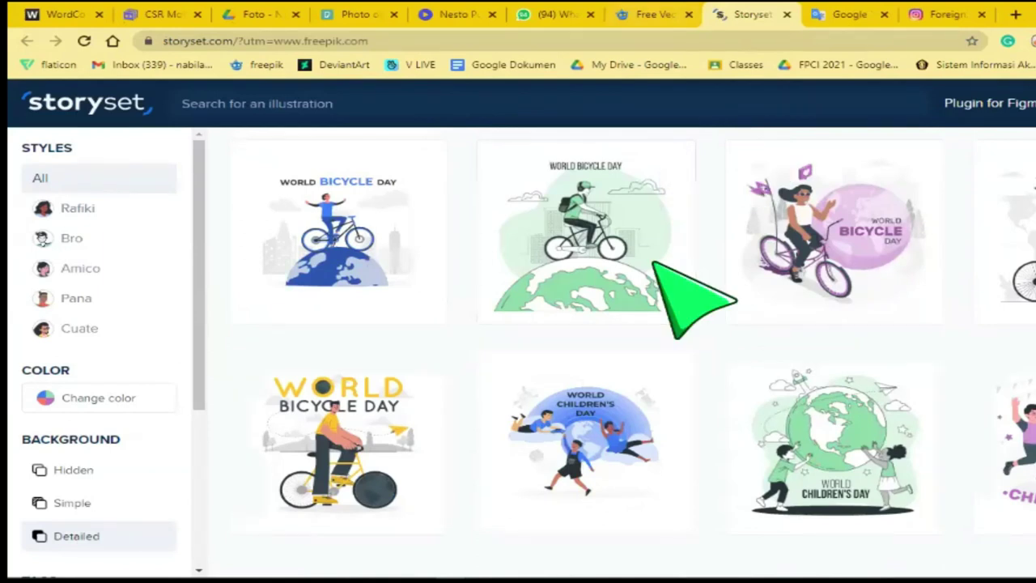
{"action": "key", "text": "ctrl+shift+Tab"}
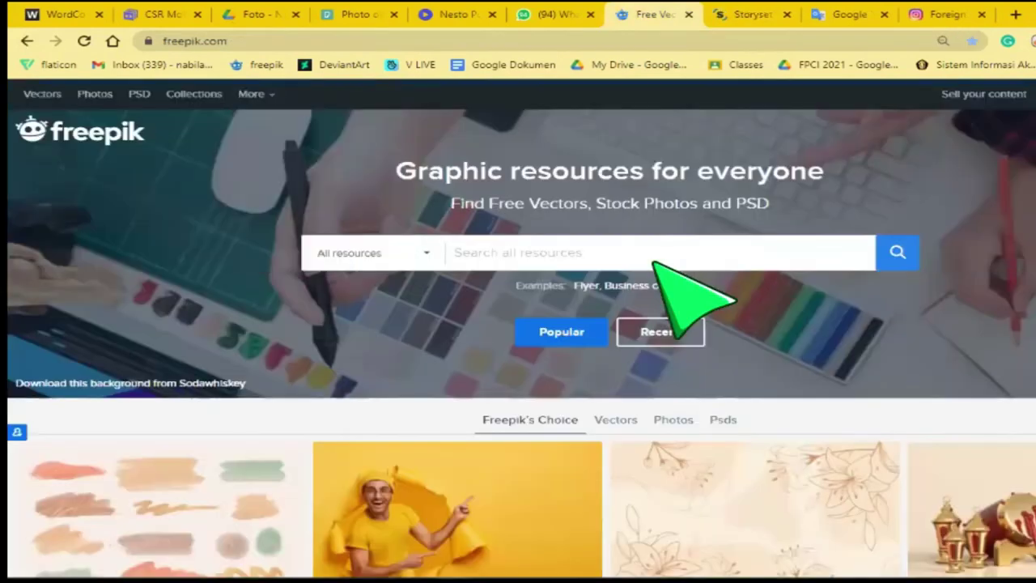
{"action": "key", "text": "ctrl+Tab"}
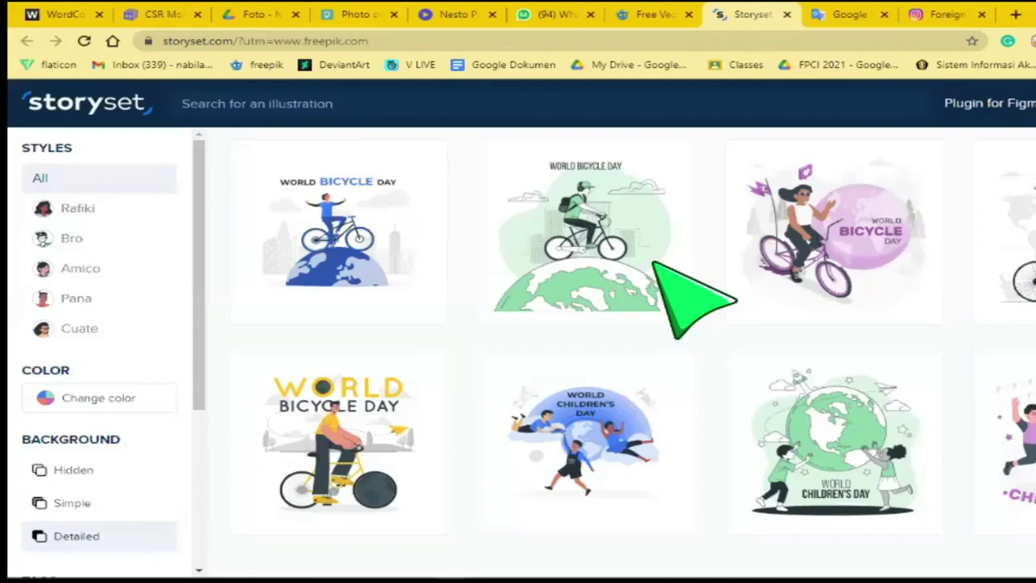